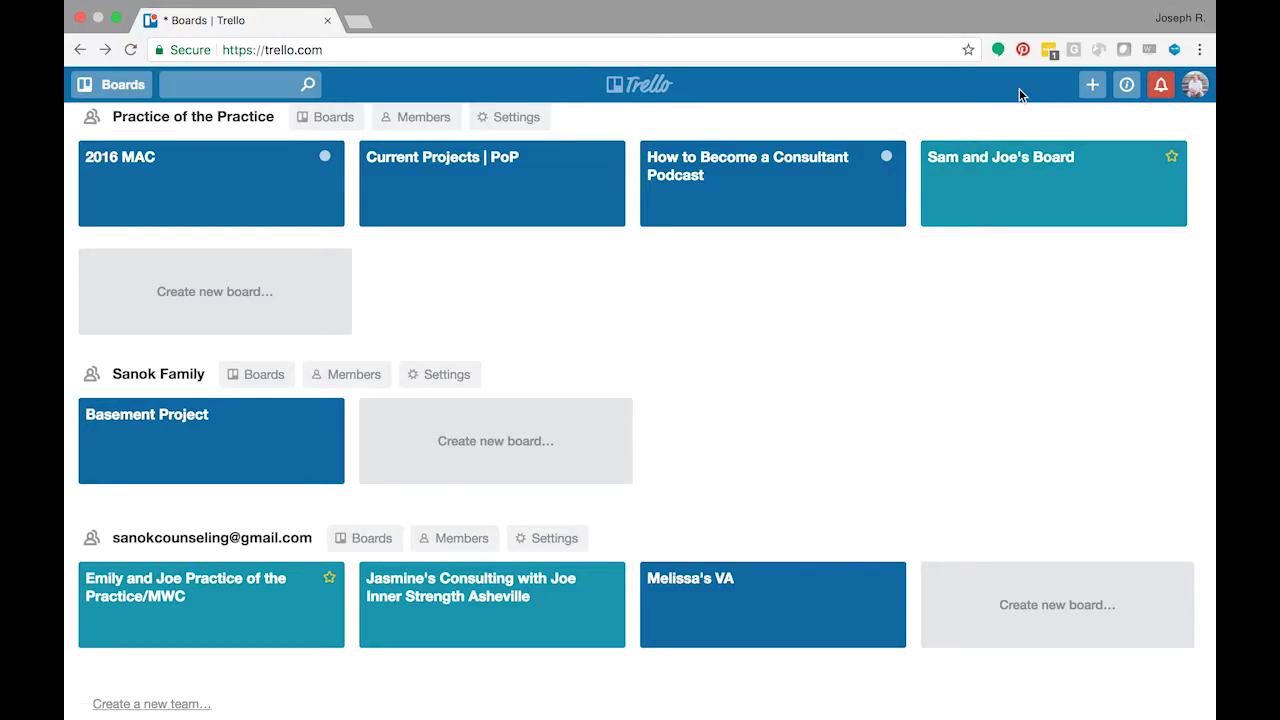
Step: Create a new board titled "Private Practice" with the team set to (none)
{"action": "left_click", "coordinate": [1092, 84]}
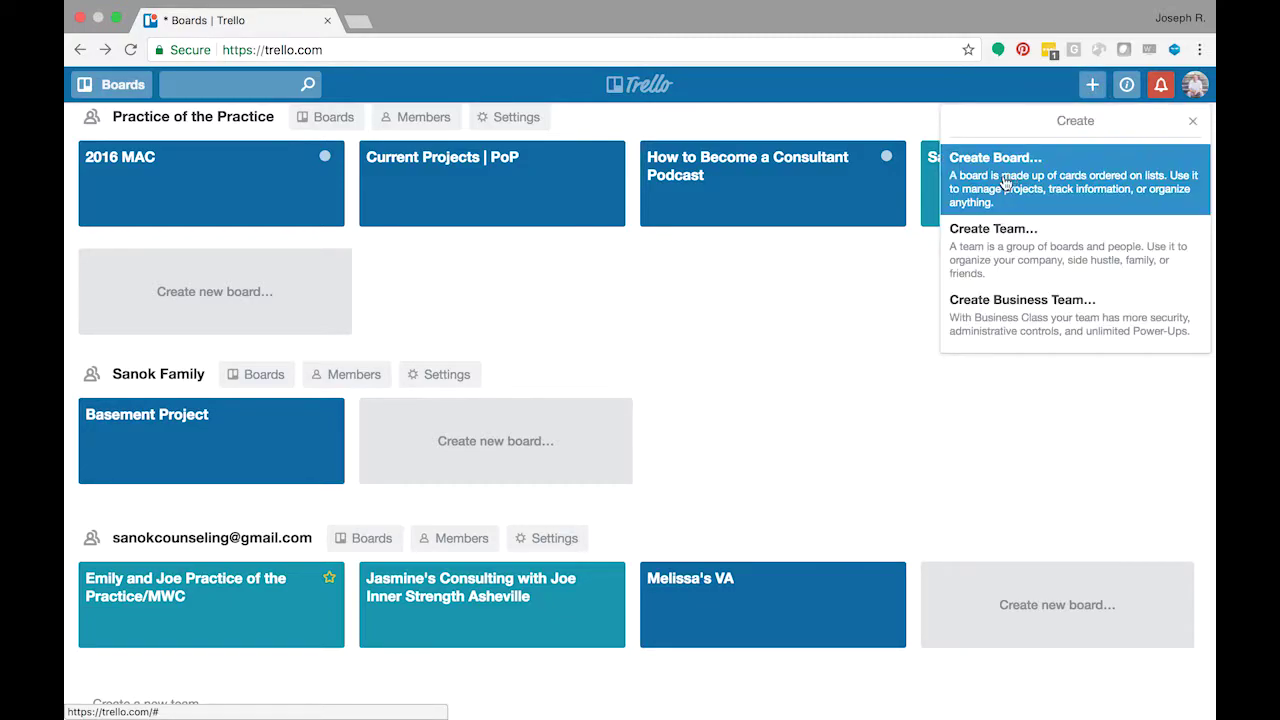
{"action": "left_click", "coordinate": [1005, 183]}
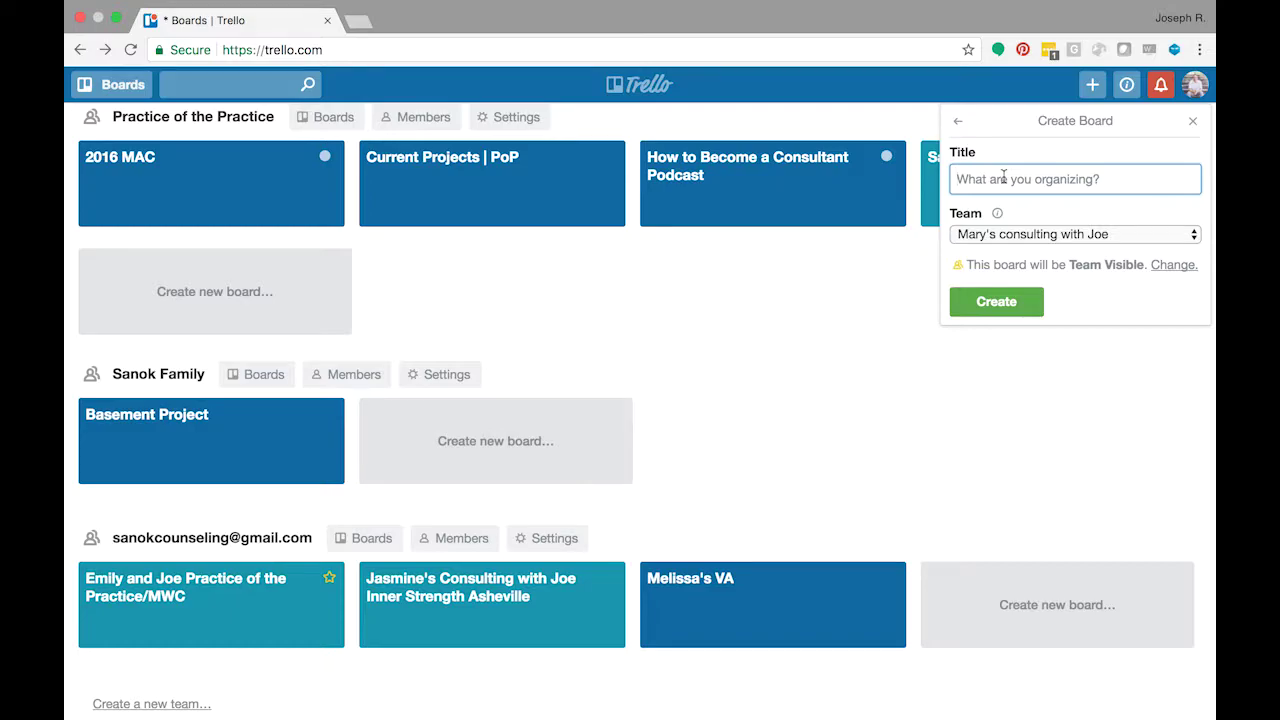
{"action": "type", "text": "Private Pract"}
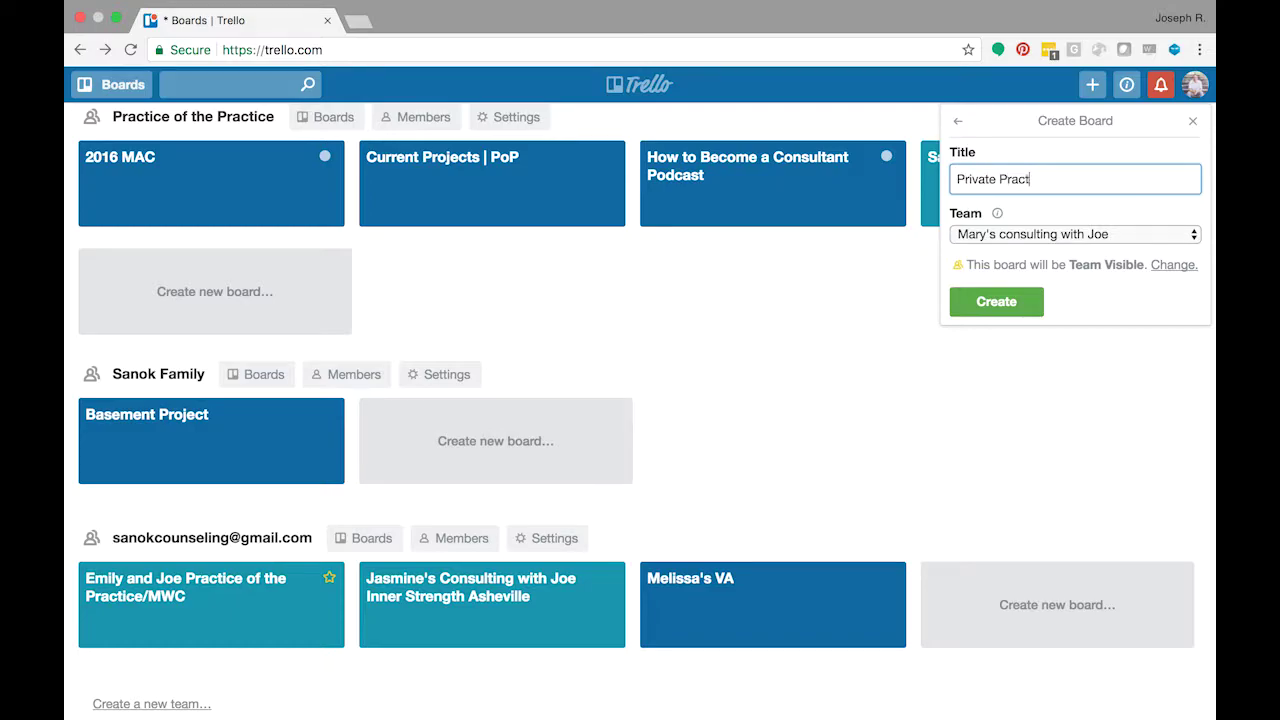
{"action": "type", "text": "ice"}
{"action": "left_click", "coordinate": [1062, 238]}
{"action": "left_click", "coordinate": [1051, 88]}
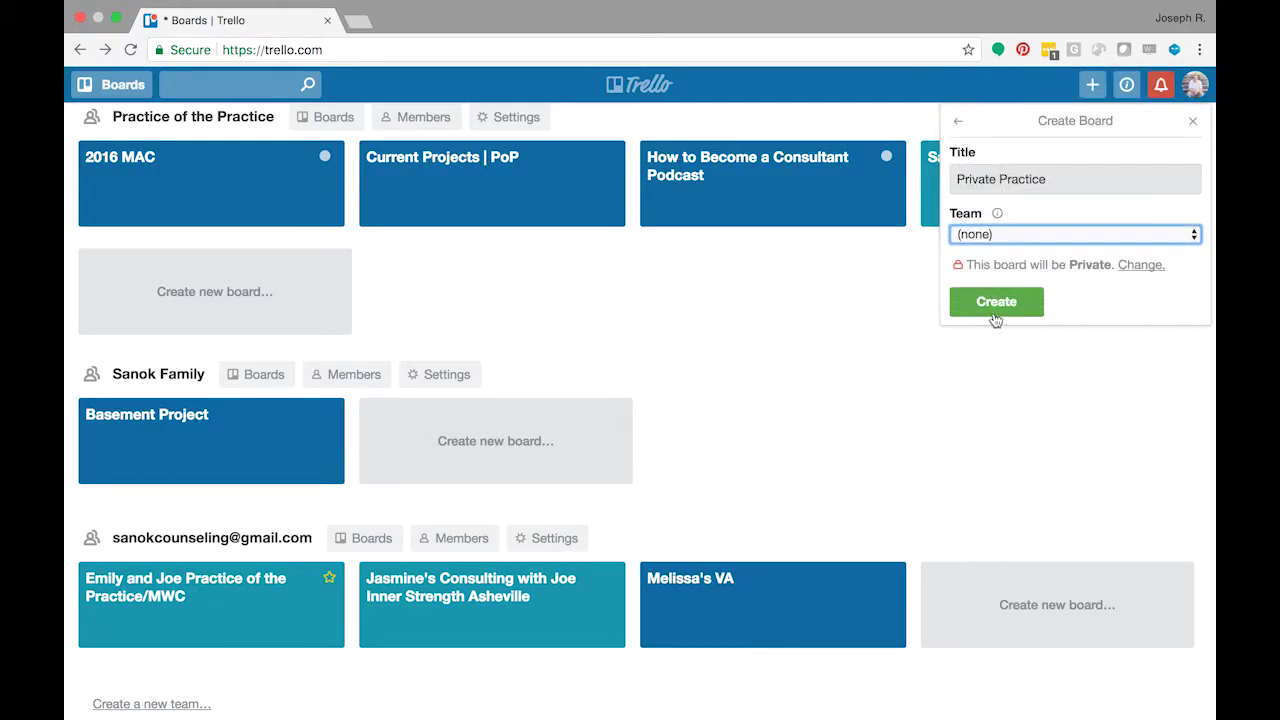
{"action": "left_click", "coordinate": [995, 302]}
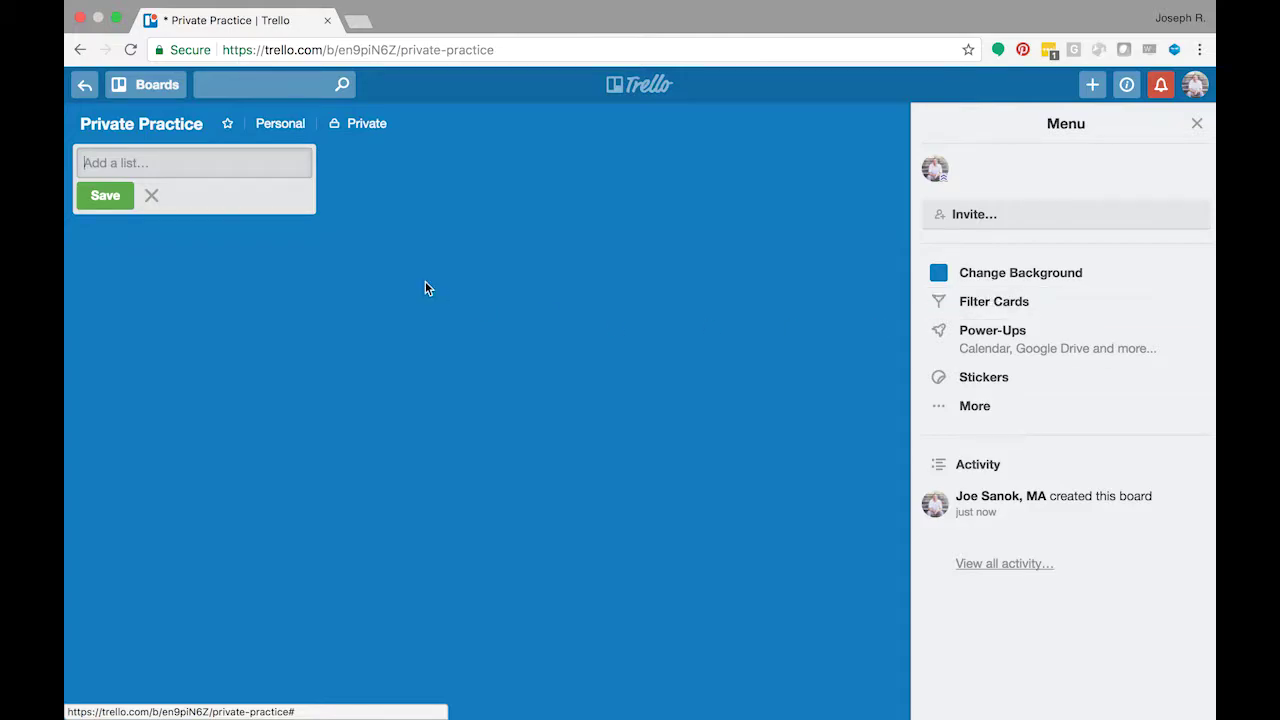
Step: Rename the board to "Private Practice Organization"
{"action": "left_click", "coordinate": [85, 125]}
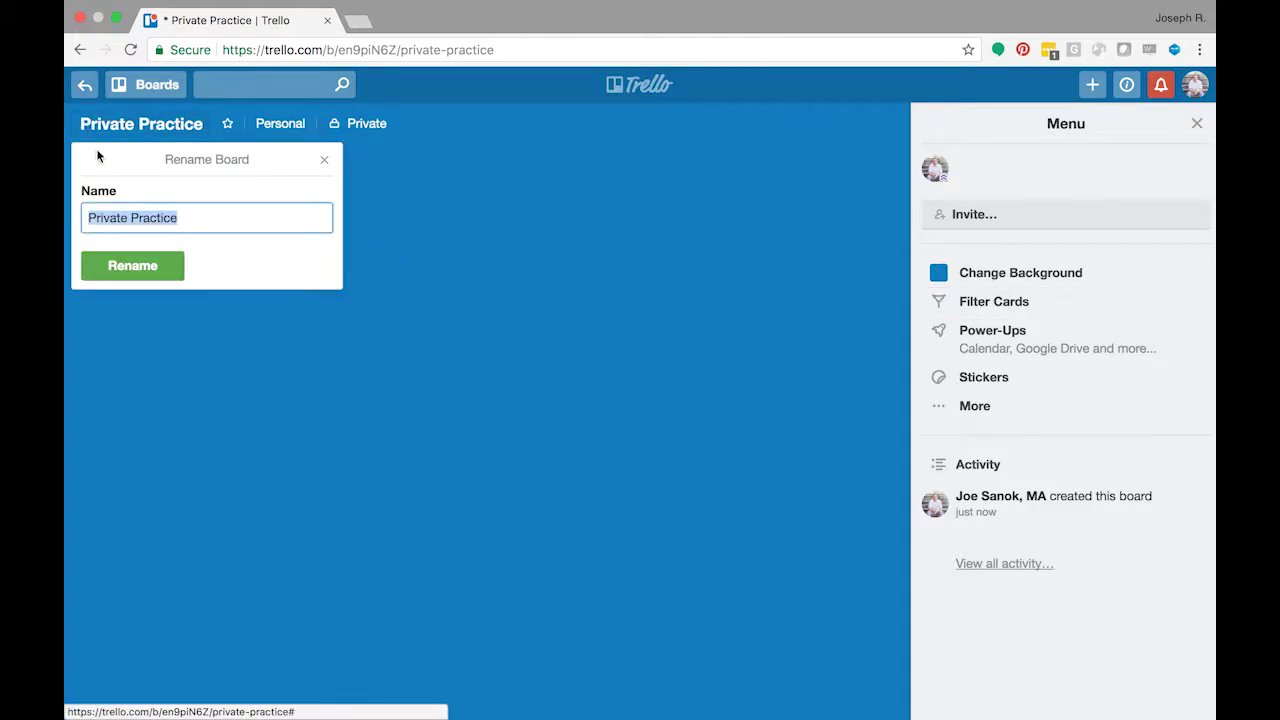
{"action": "right_click", "coordinate": [89, 214]}
{"action": "left_click", "coordinate": [349, 160]}
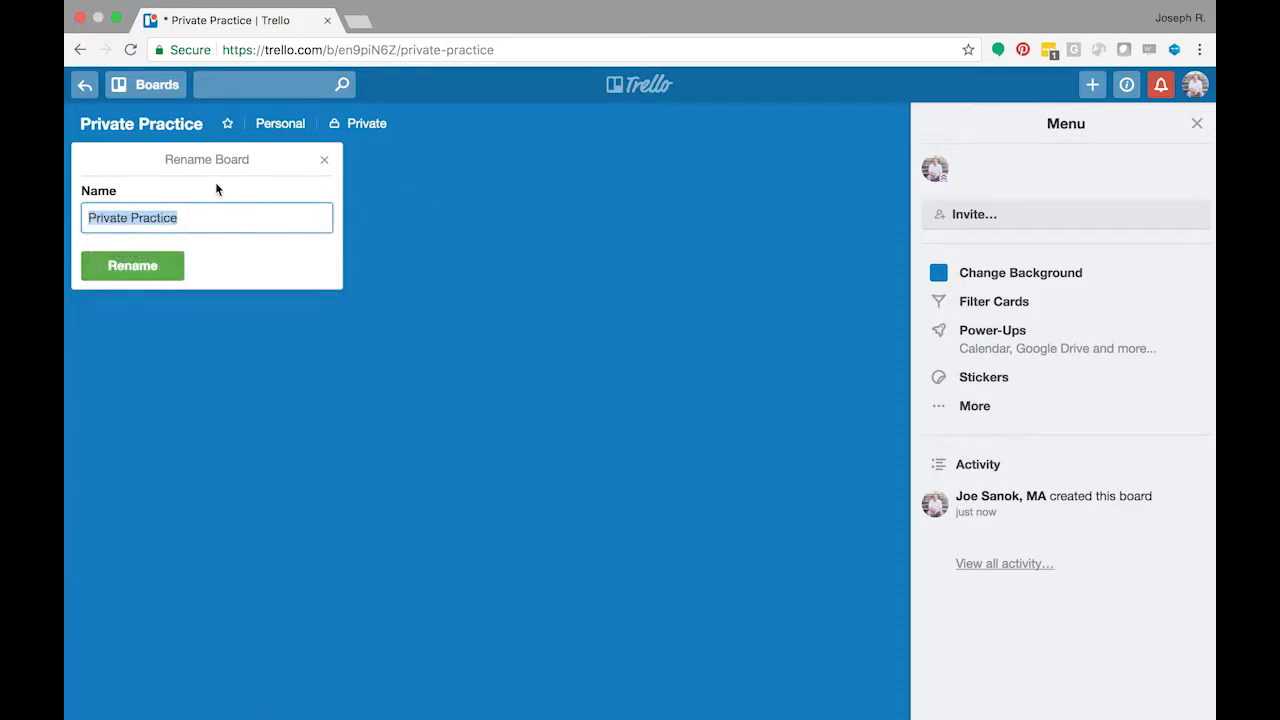
{"action": "key", "text": "Right"}
{"action": "type", "text": "Organization"}
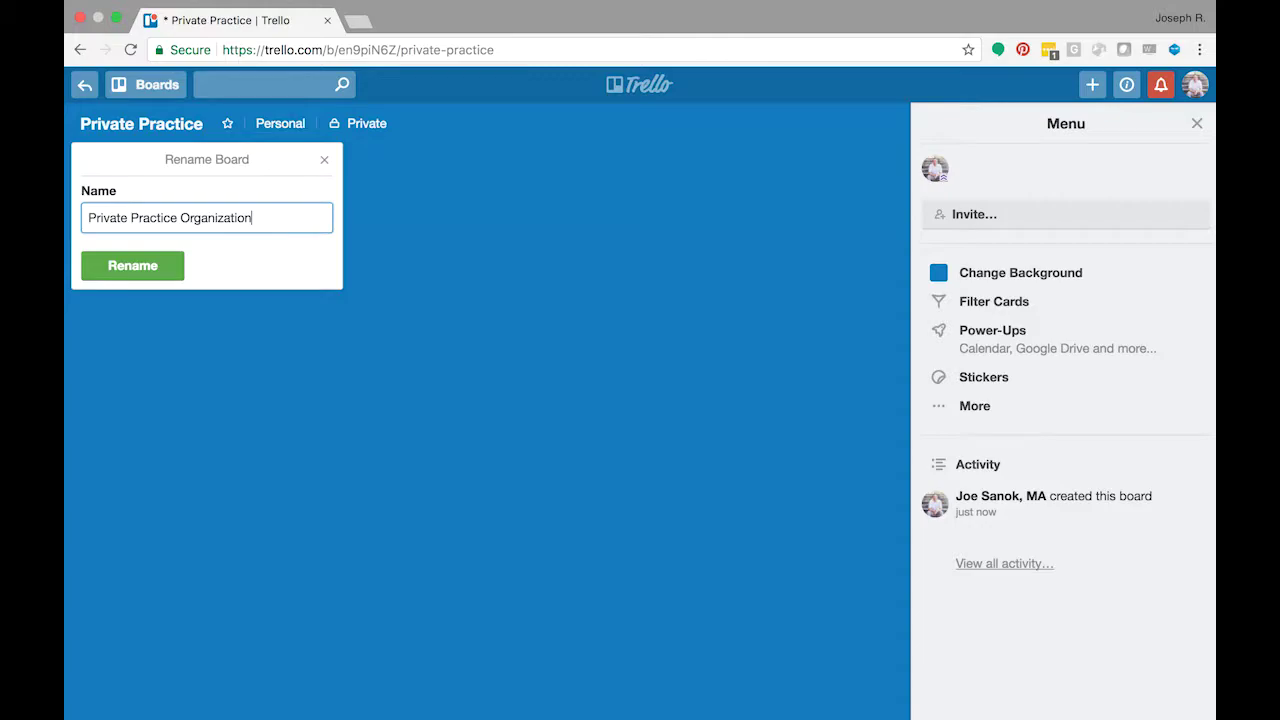
{"action": "key", "text": "Return"}
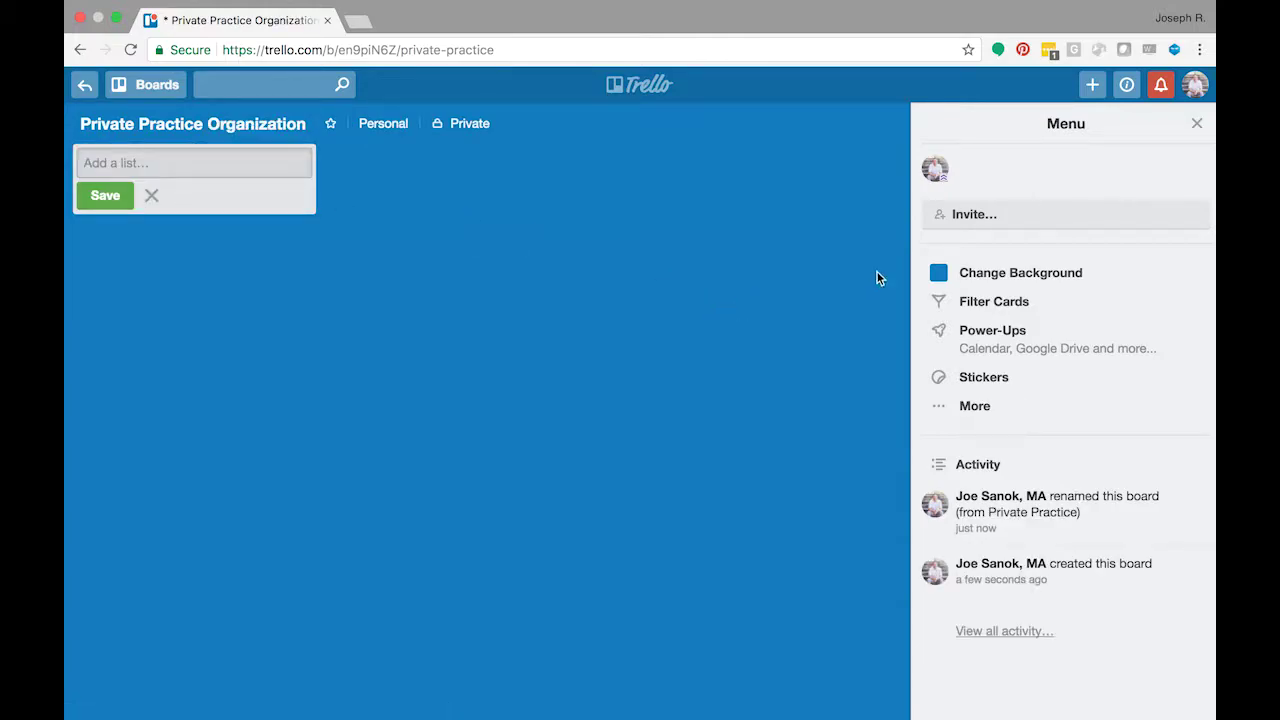
Step: Look at the board's background options, including the available colors, and close the board menu
{"action": "left_click", "coordinate": [1020, 276]}
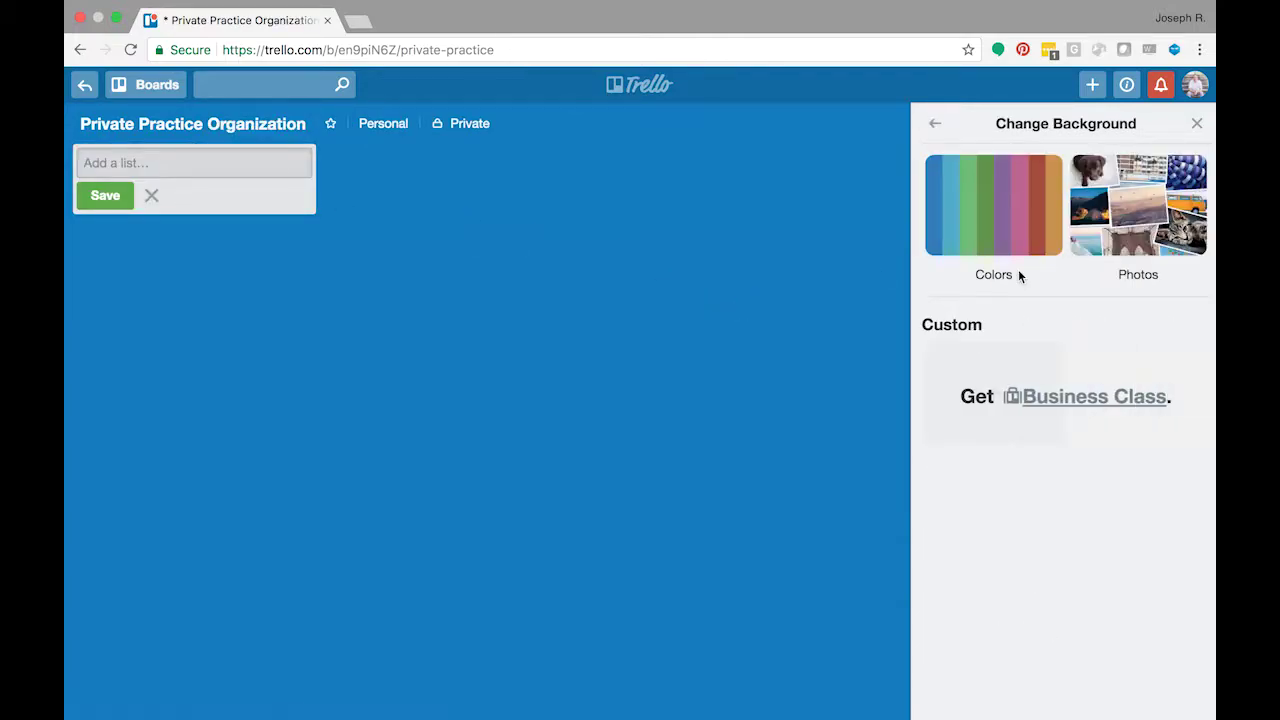
{"action": "left_click", "coordinate": [980, 263]}
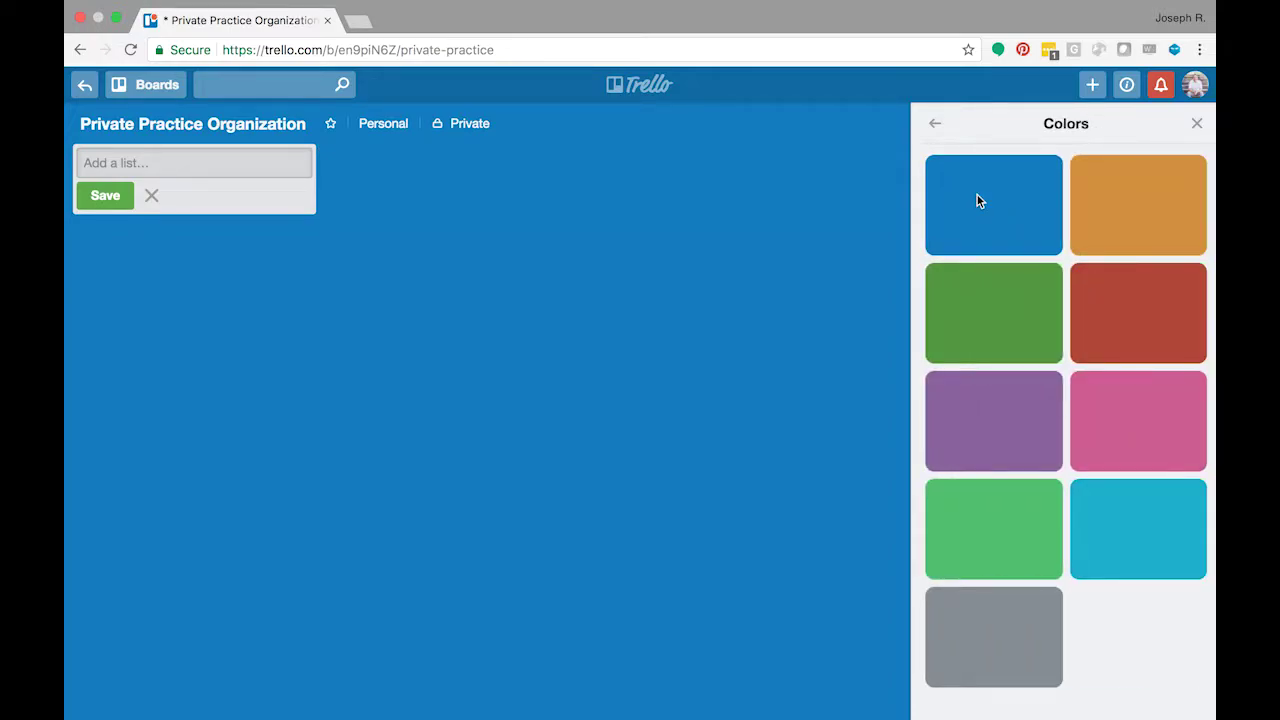
{"action": "left_click", "coordinate": [1196, 124]}
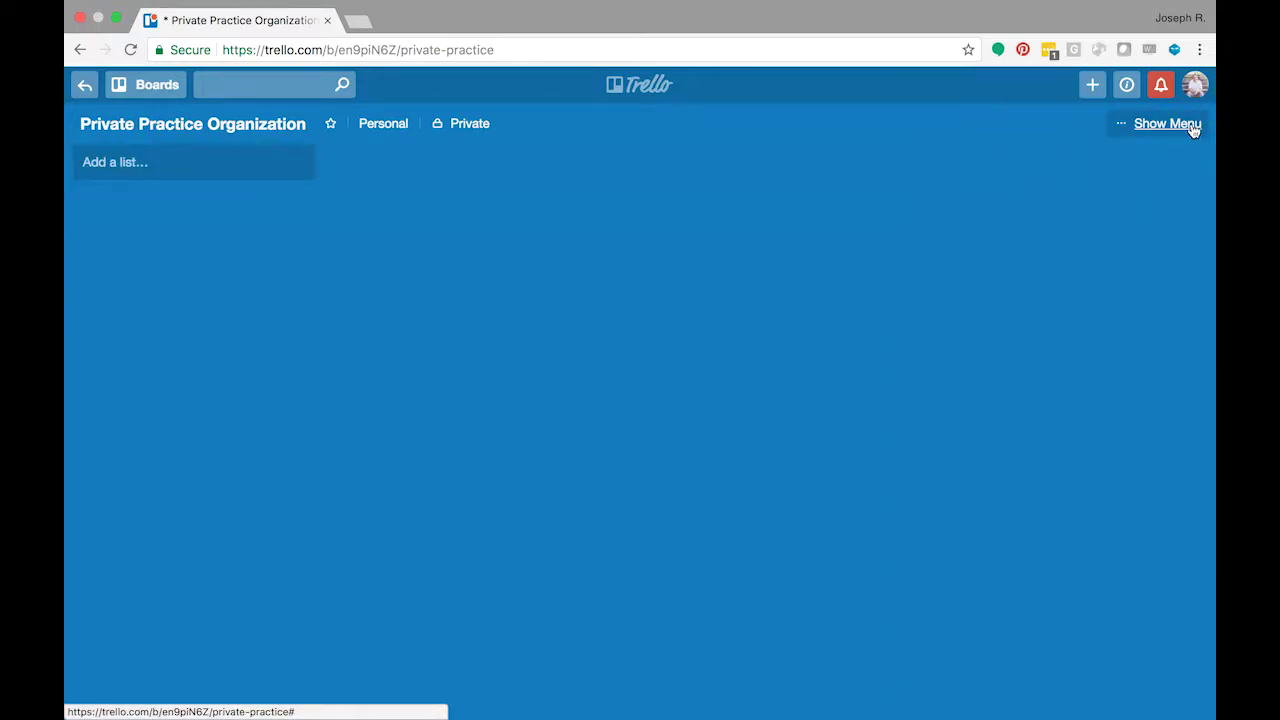
{"action": "left_click", "coordinate": [1191, 125]}
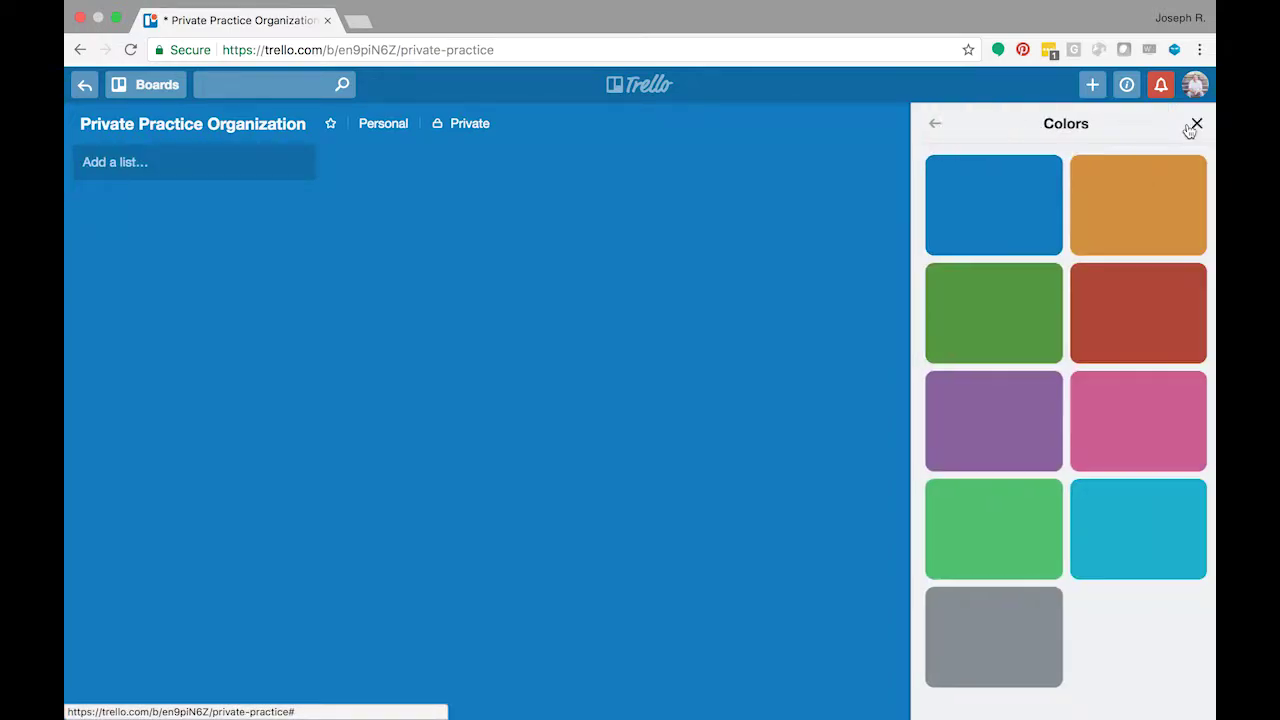
{"action": "left_click", "coordinate": [936, 125]}
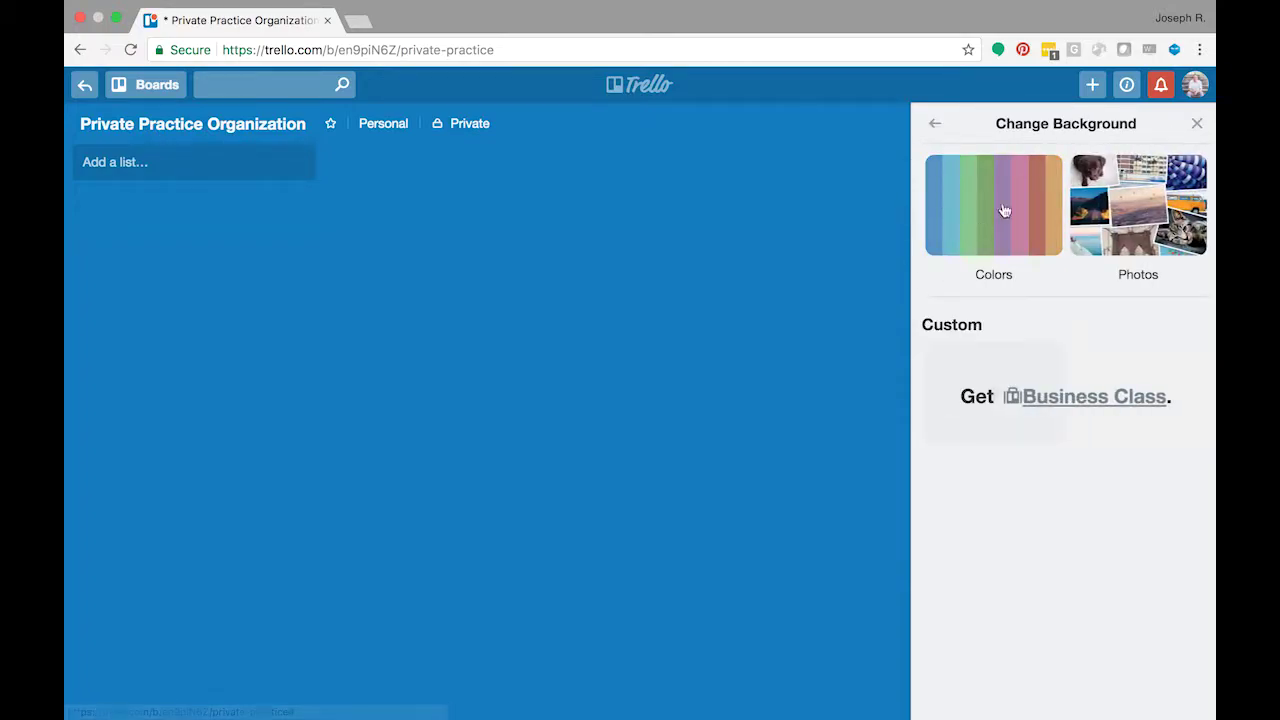
{"action": "left_click", "coordinate": [931, 126]}
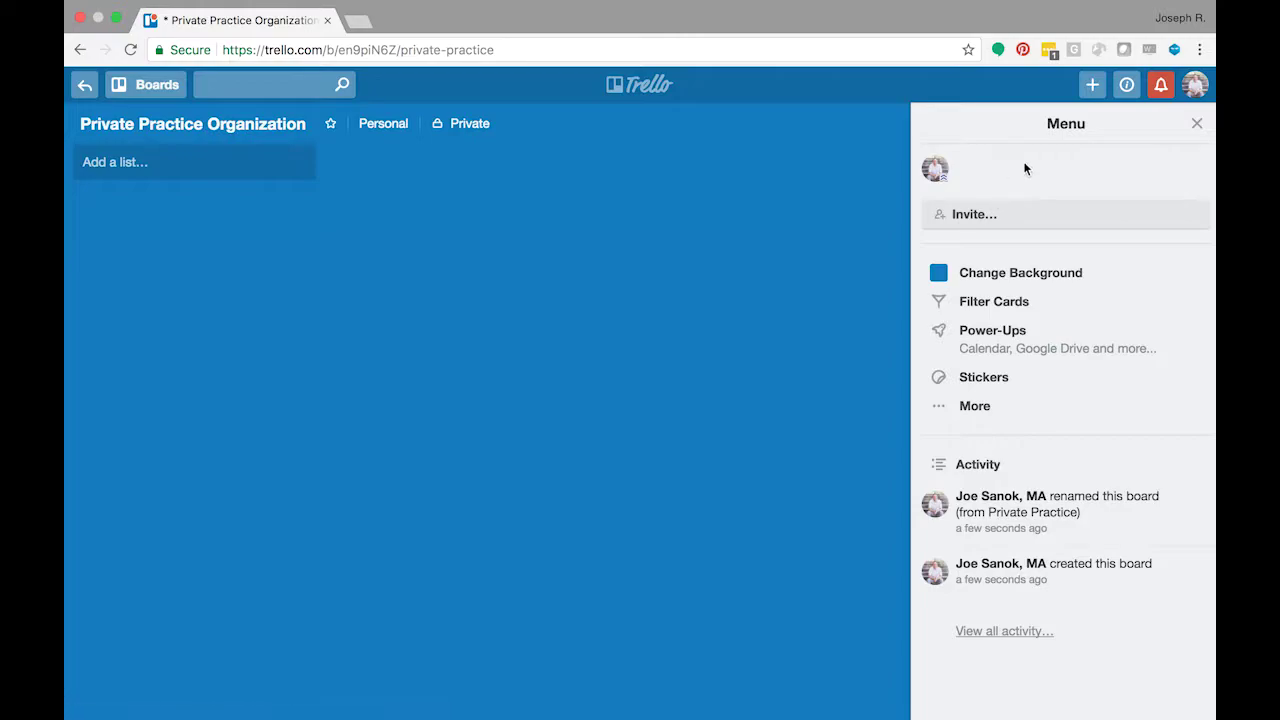
{"action": "left_click", "coordinate": [1197, 124]}
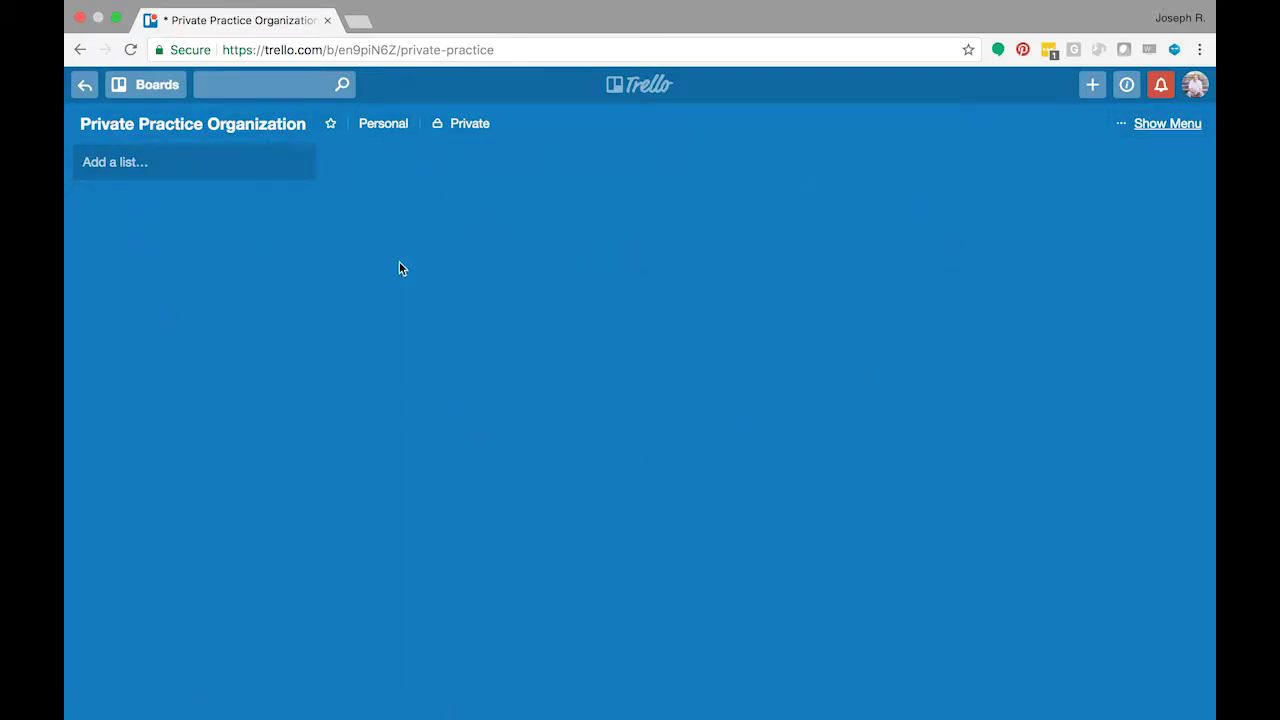
Step: Add two lists to the board, titled with the owner's first name in possessive form plus "One Thing" and "Next Things"
{"action": "left_click", "coordinate": [205, 173]}
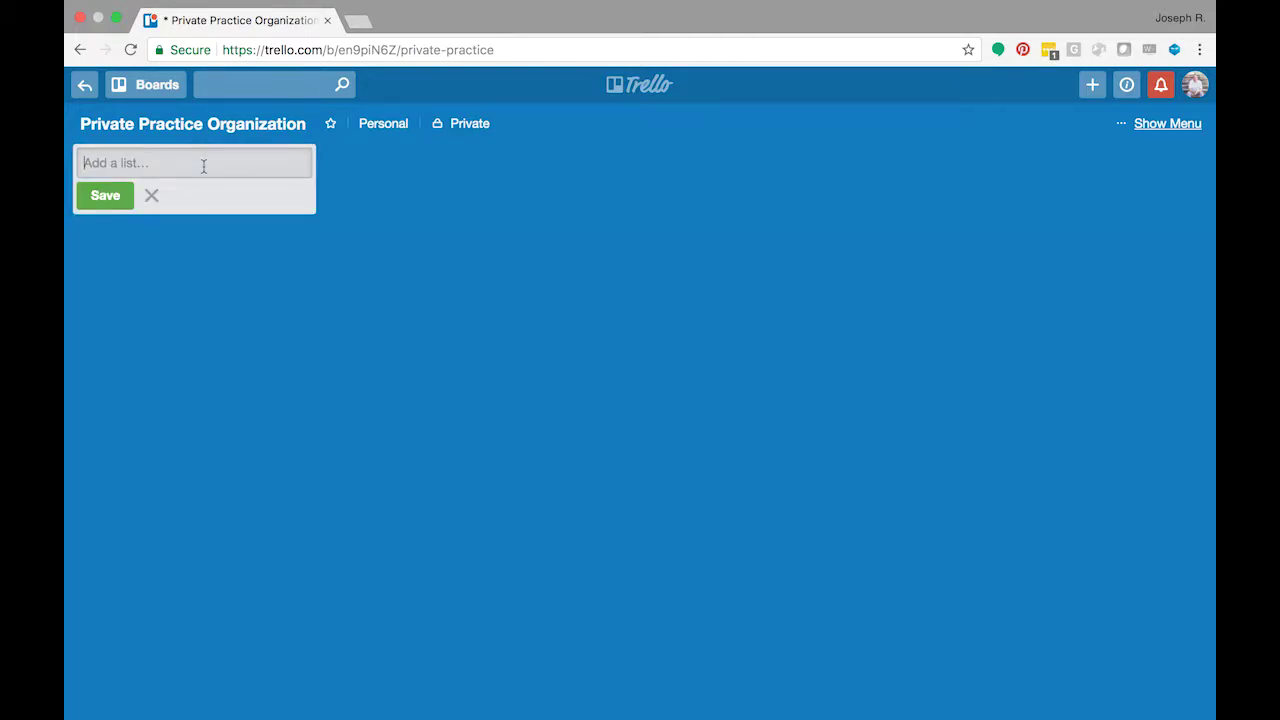
{"action": "type", "text": "Joe's One Tg"}
{"action": "key", "text": "BackSpace"}
{"action": "type", "text": "hing"}
{"action": "key", "text": "Return"}
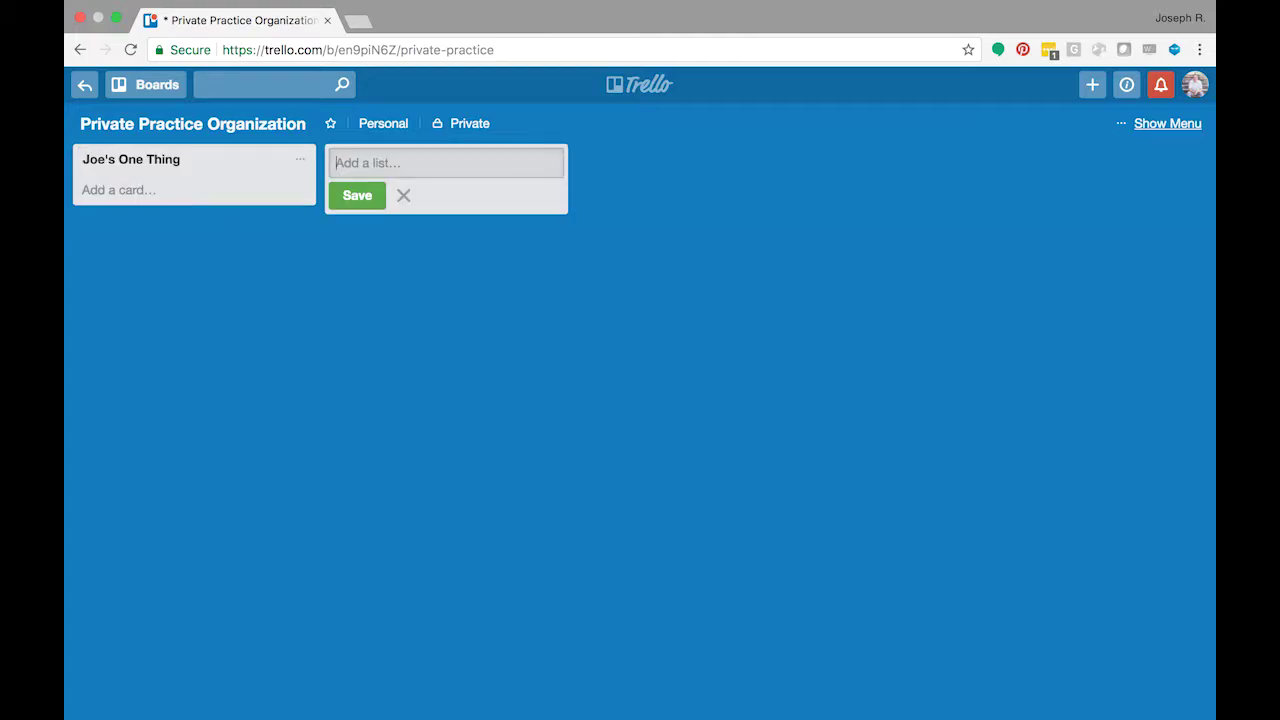
{"action": "type", "text": "Joe's Next Things"}
{"action": "key", "text": "Return"}
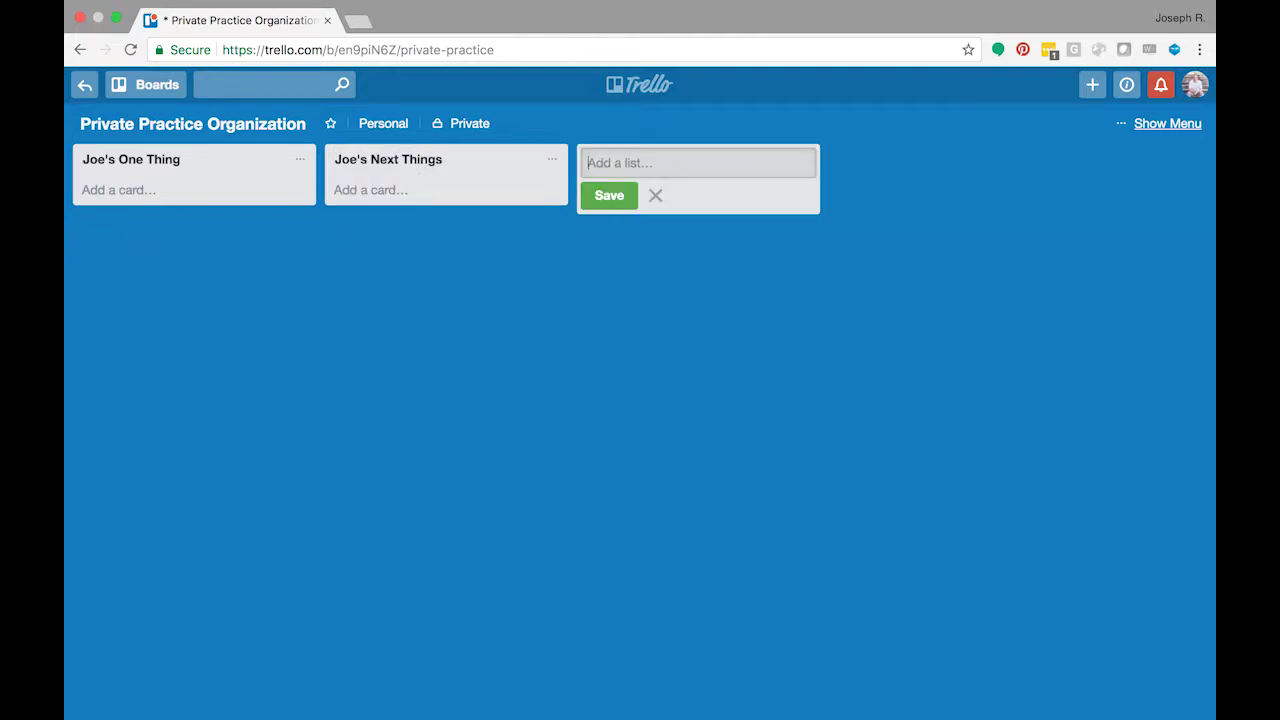
Step: Add three more lists titled "KPIs", "Completed" and "Ideas"
{"action": "type", "text": "KPIs"}
{"action": "key", "text": "Return"}
{"action": "type", "text": "Completed"}
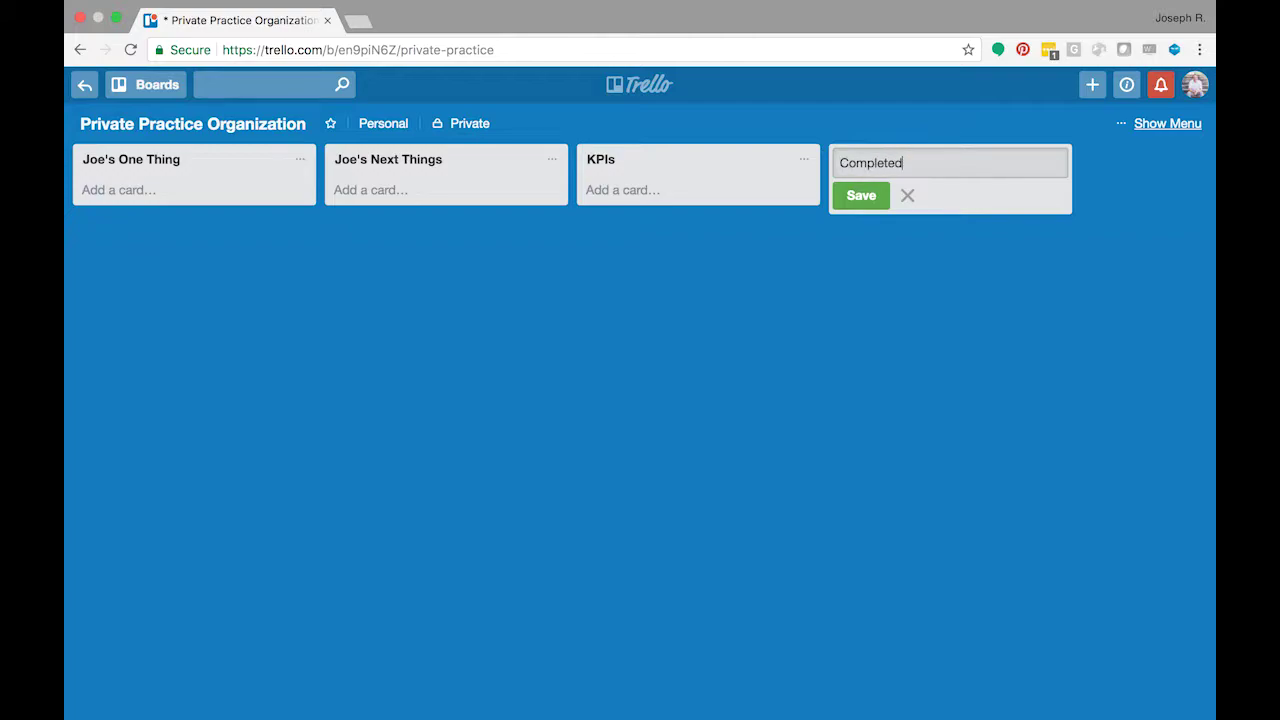
{"action": "key", "text": "Return"}
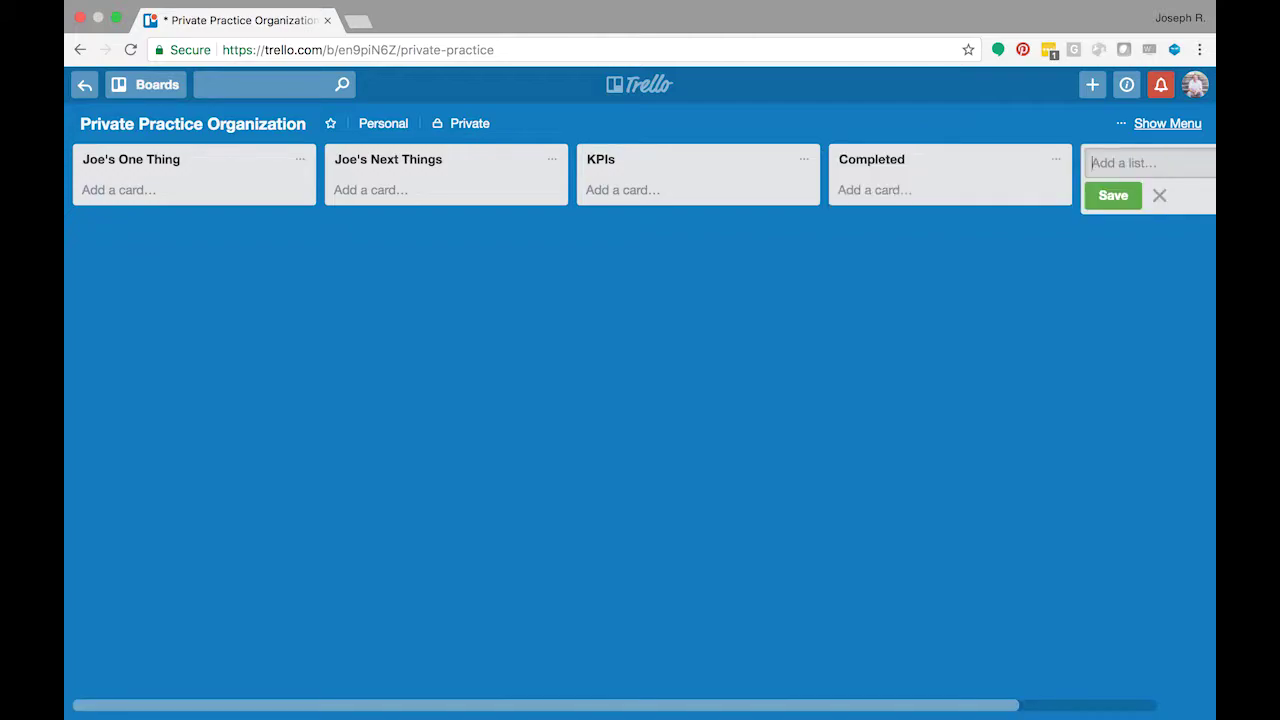
{"action": "type", "text": "Ideas"}
{"action": "key", "text": "Return"}
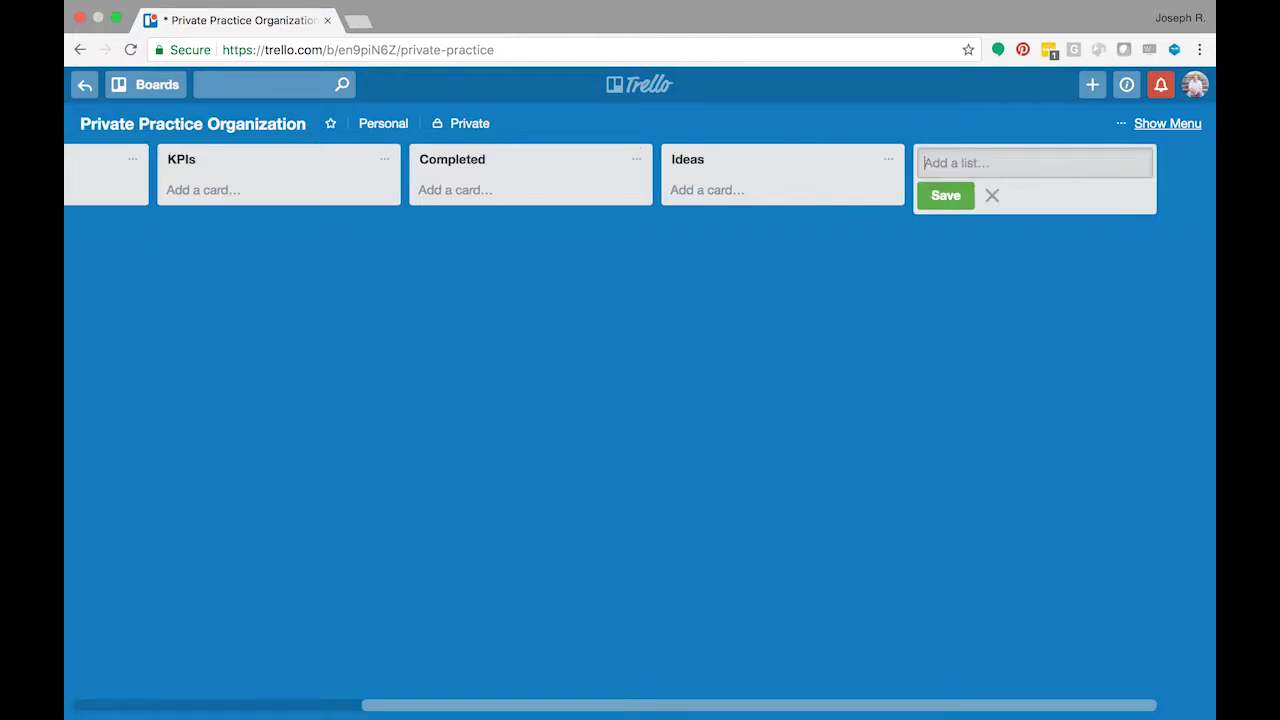
Step: Add the cards "Get 5 clients by March 1st" and "2018 make $20k" to the KPIs list
{"action": "scroll", "coordinate": [372, 339], "scroll_direction": "left", "scroll_amount": 10}
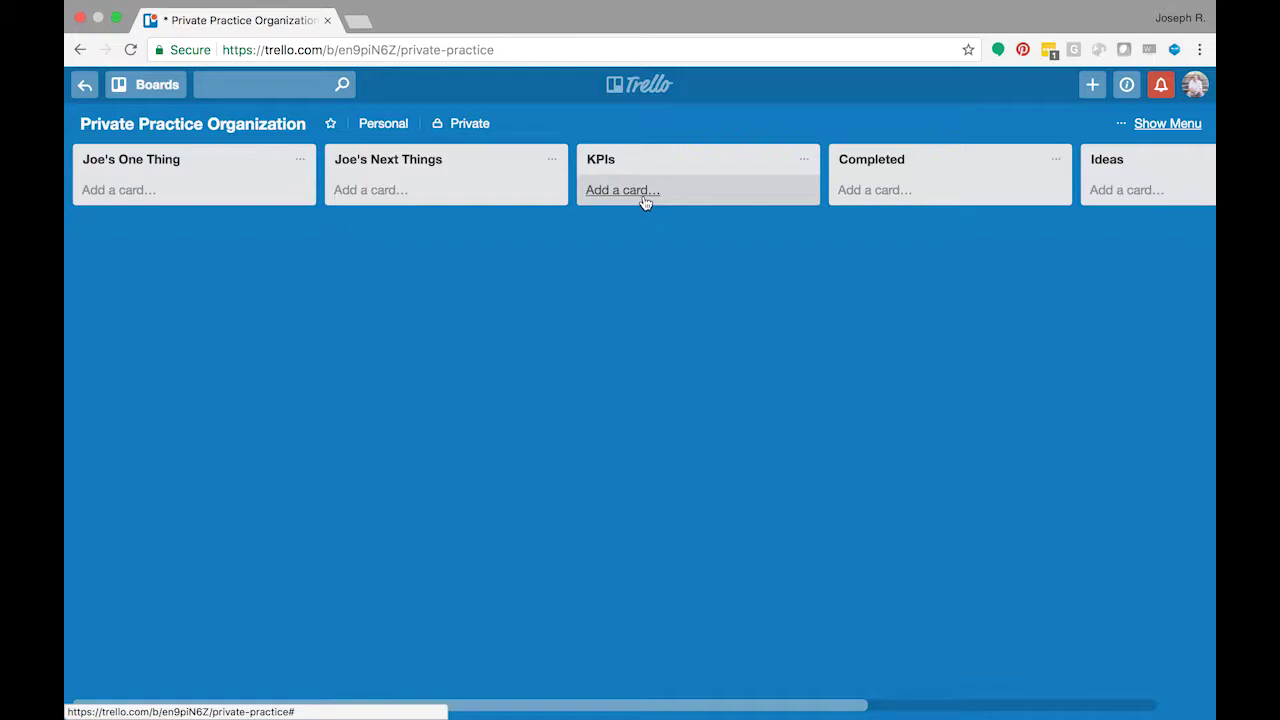
{"action": "left_click", "coordinate": [645, 196]}
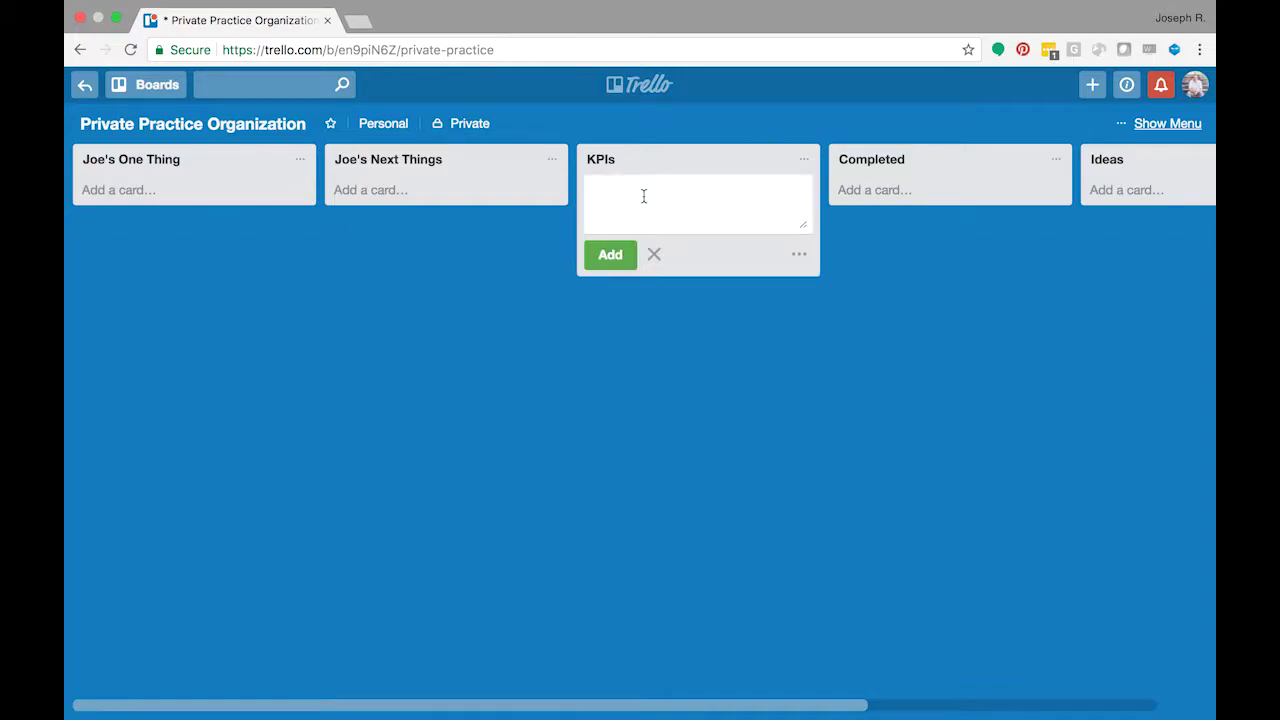
{"action": "type", "text": "Get 5 clients by March 1st"}
{"action": "key", "text": "Return"}
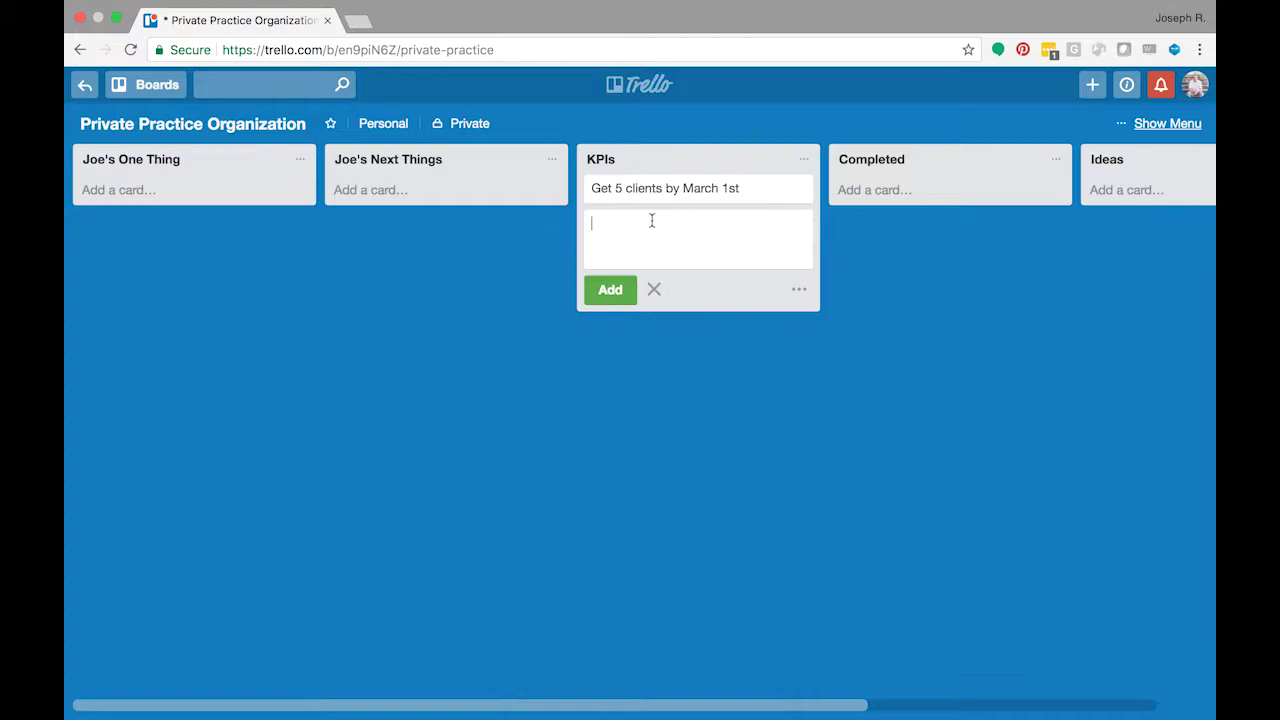
{"action": "type", "text": "2018 make $20k"}
{"action": "key", "text": "Return"}
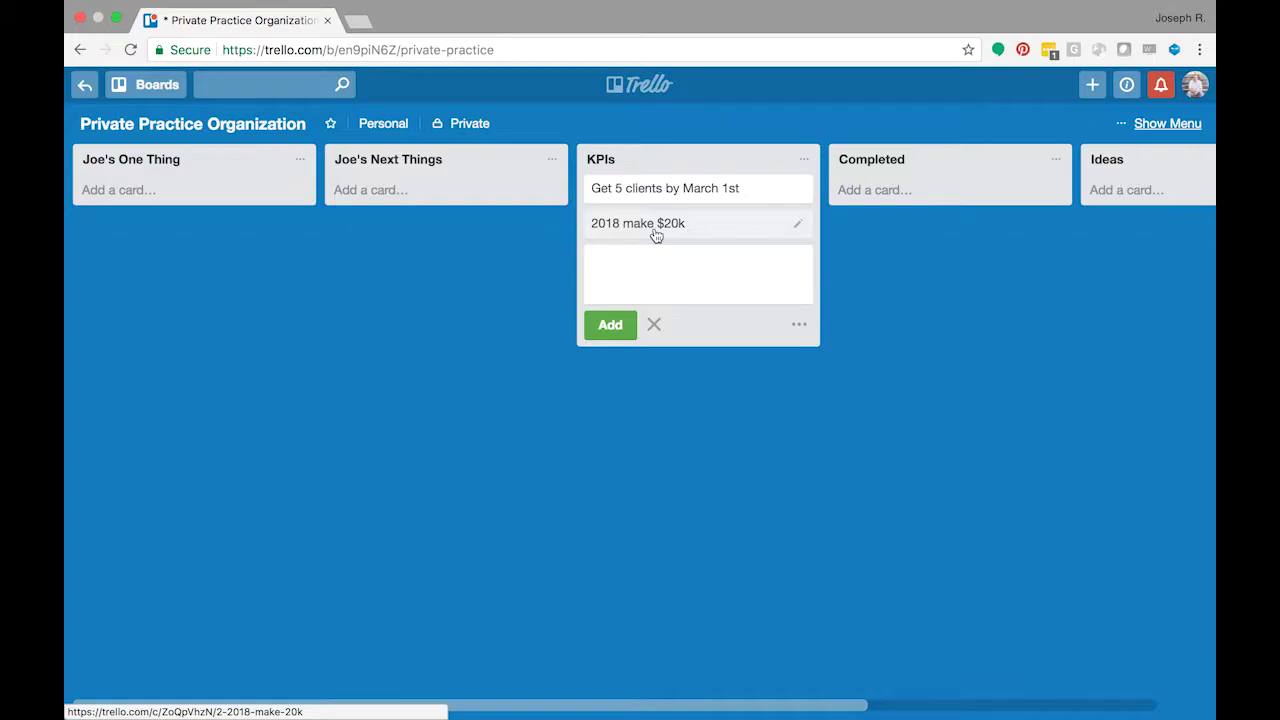
{"action": "left_click", "coordinate": [380, 193]}
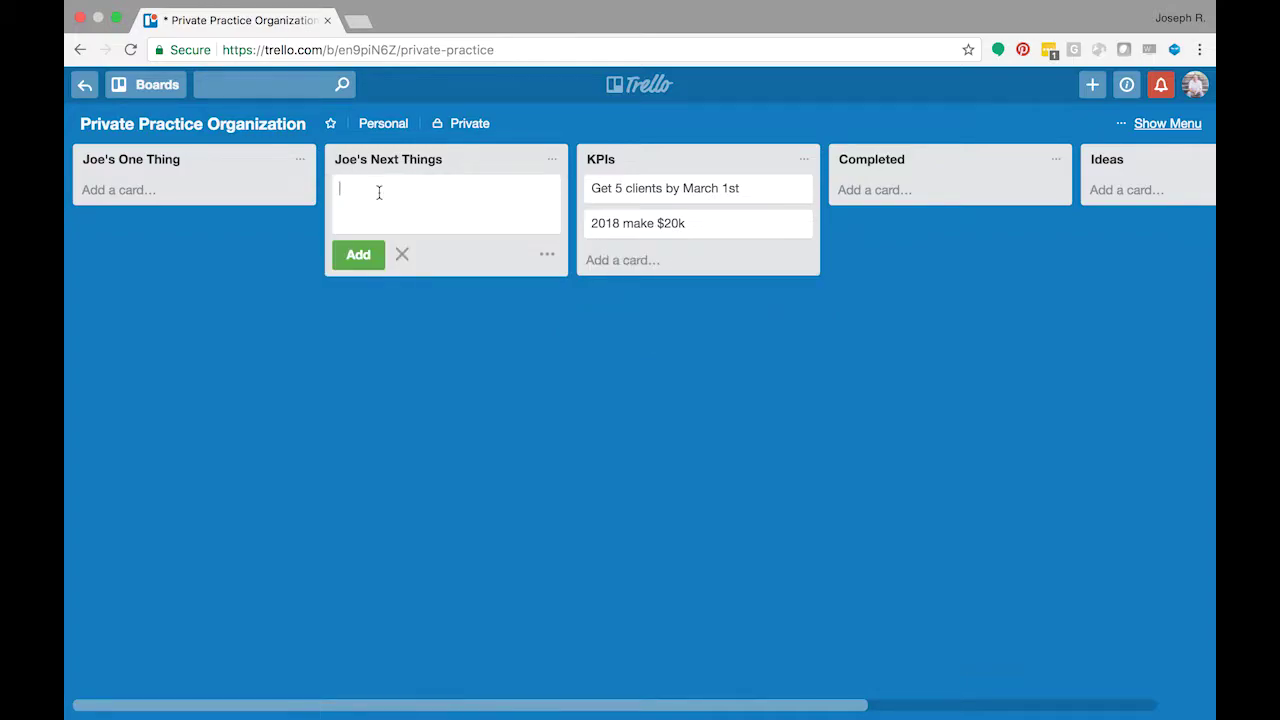
{"action": "type", "text": "Name my practice"}
{"action": "key", "text": "Return"}
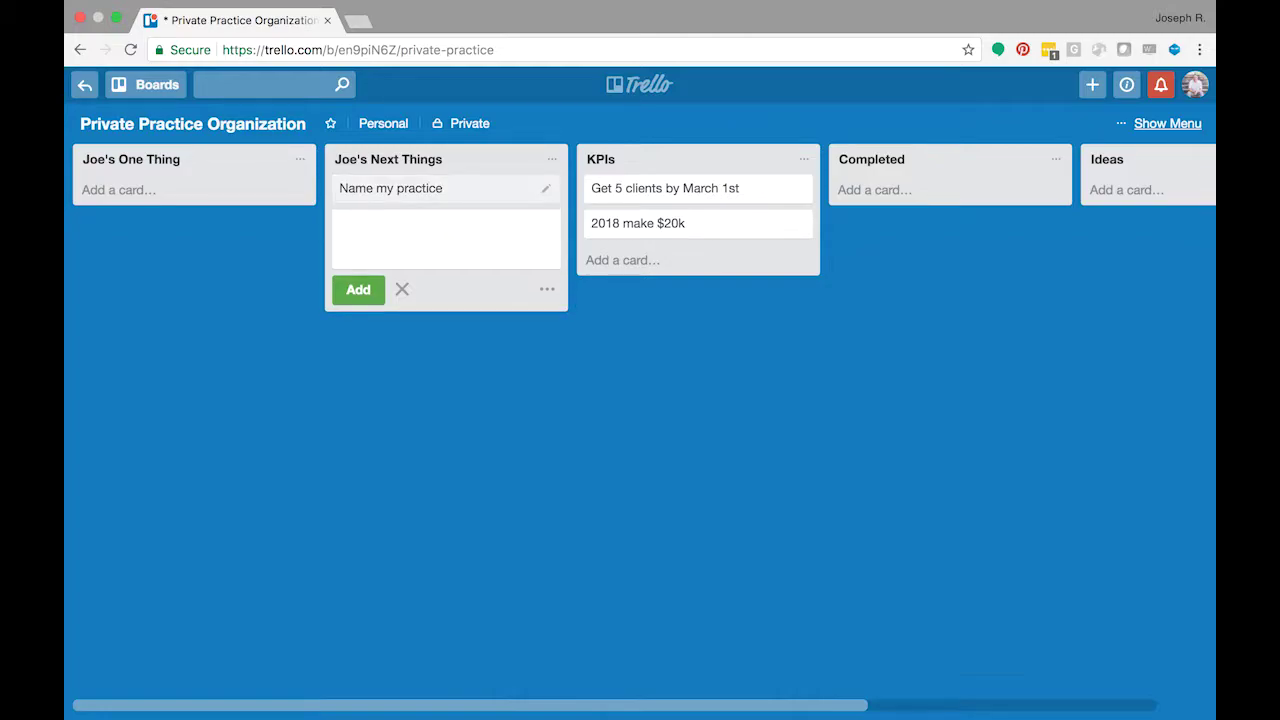
{"action": "type", "text": "File P"}
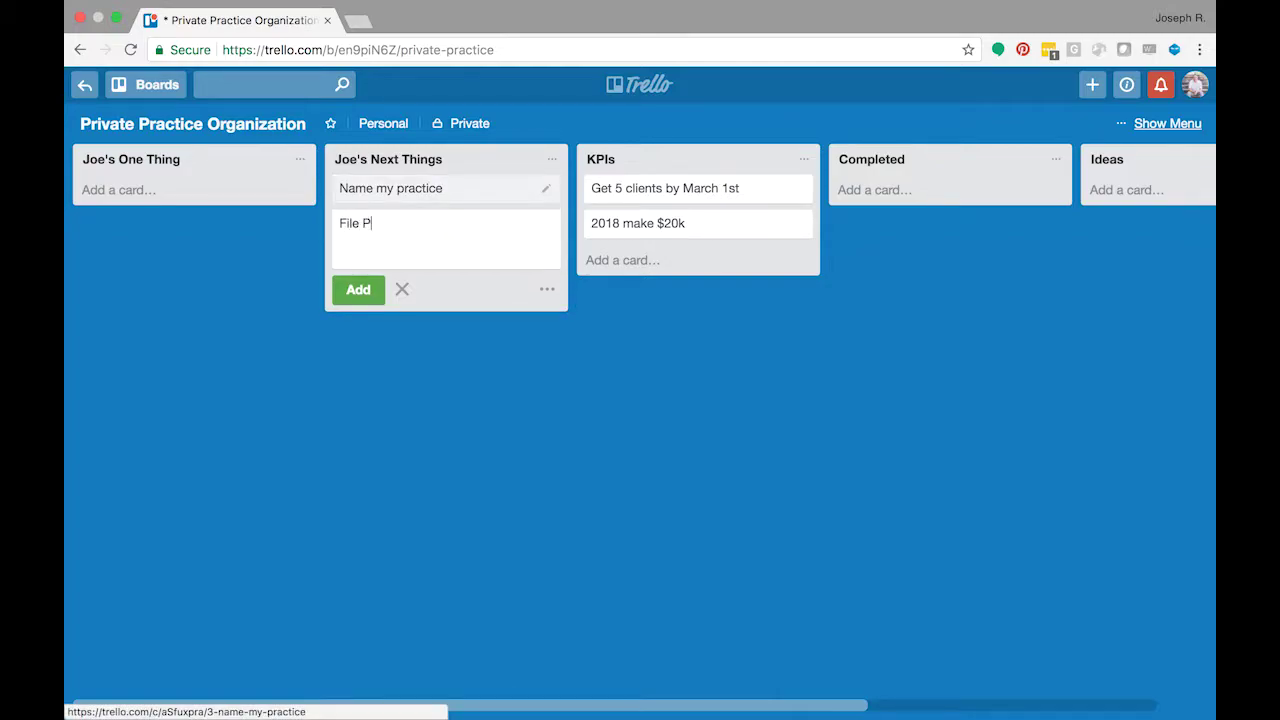
{"action": "type", "text": "LLC www.practiceofthepracti"}
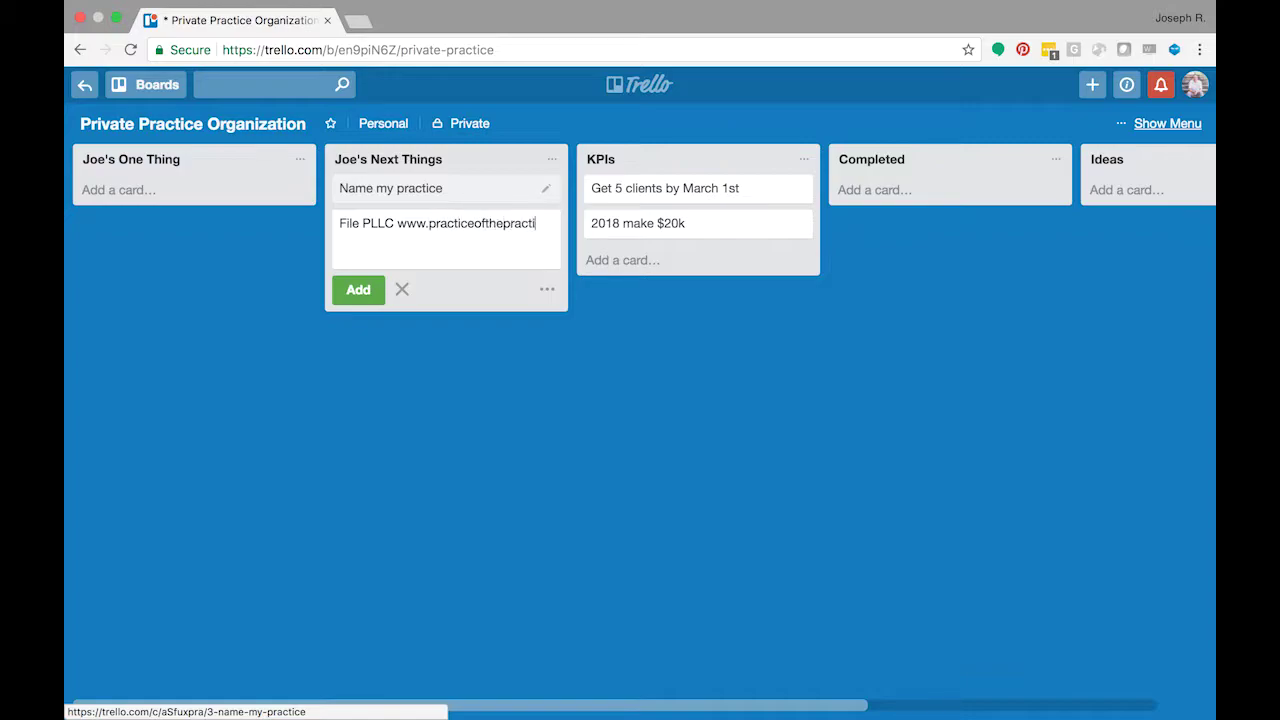
{"action": "type", "text": "ce.com/l"}
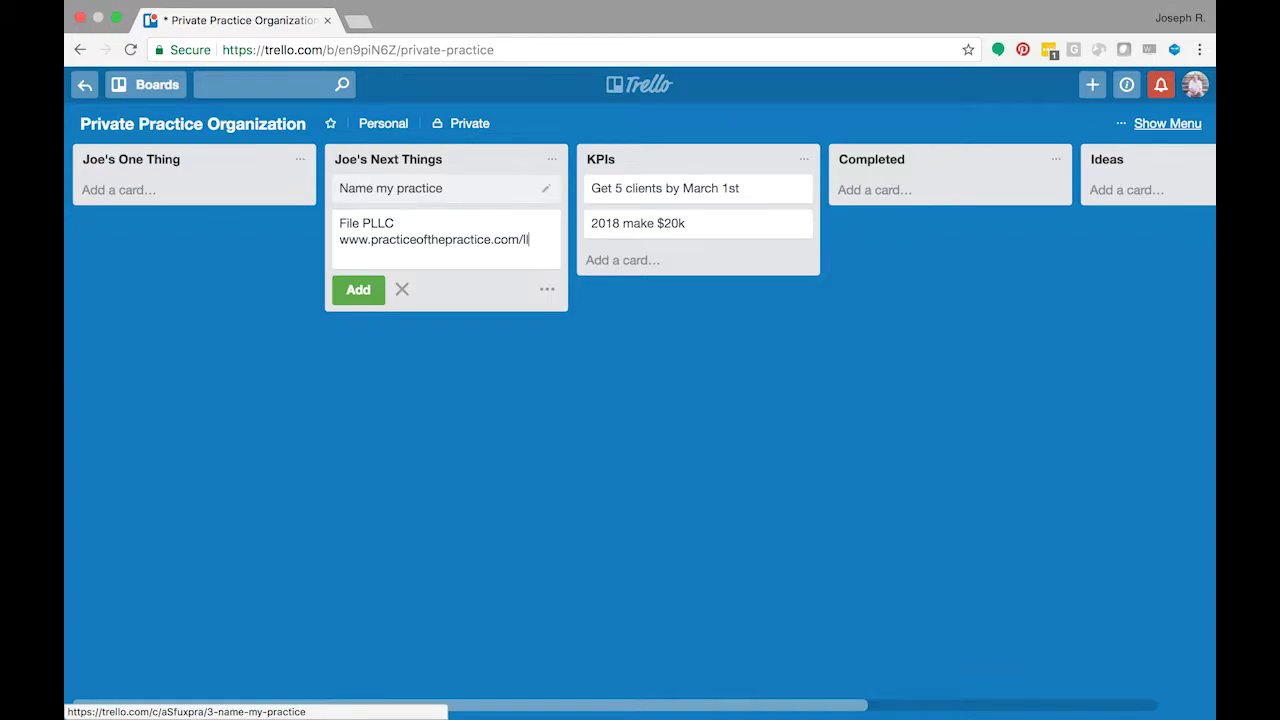
{"action": "type", "text": "lc"}
{"action": "key", "text": "Return"}
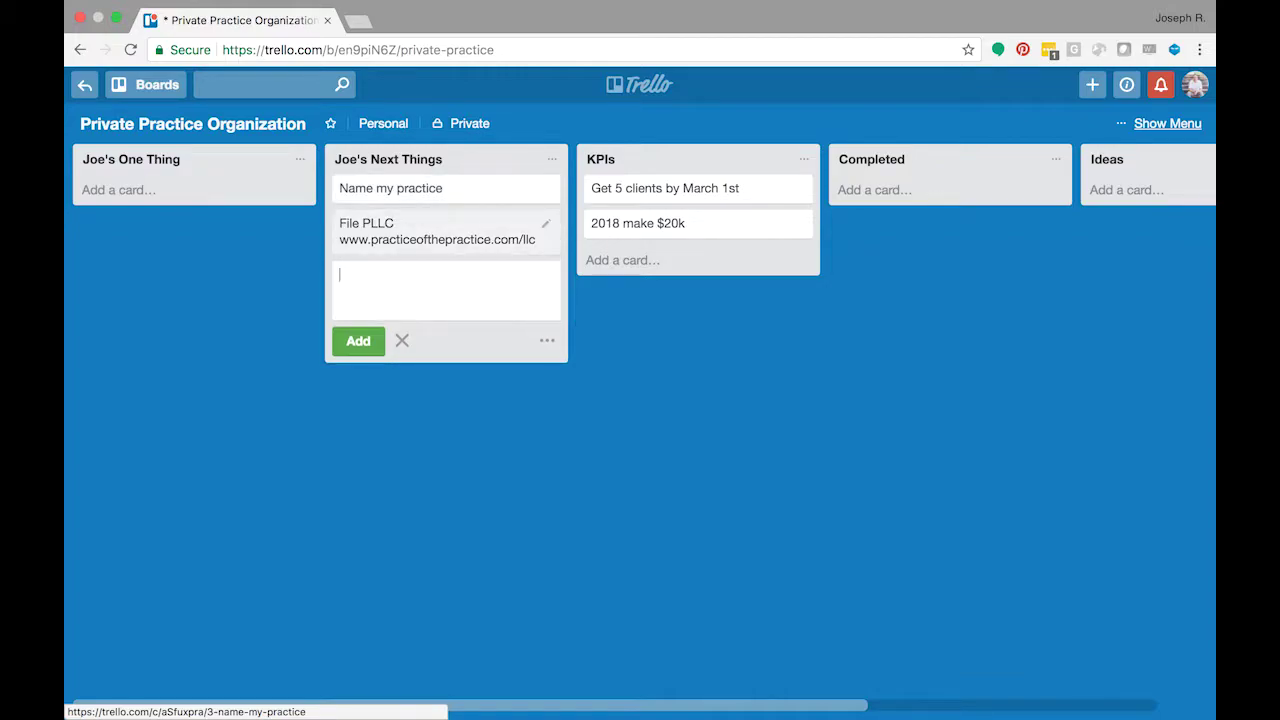
Step: Add the cards "Set up bank account" and "Look into free checking" to the Next Things list, placing the free checking card above the bank account card
{"action": "type", "text": "Set up bank account"}
{"action": "key", "text": "Return"}
{"action": "type", "text": "Lo"}
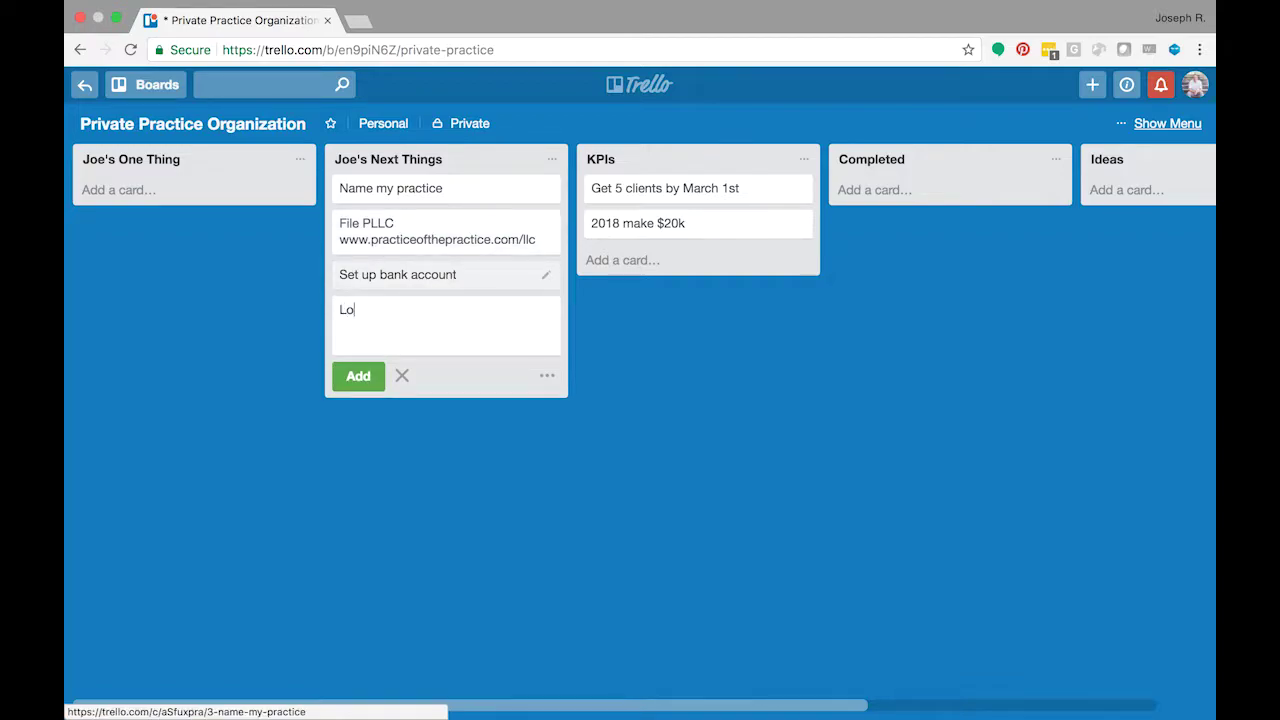
{"action": "type", "text": "ok into free checking"}
{"action": "key", "text": "Return"}
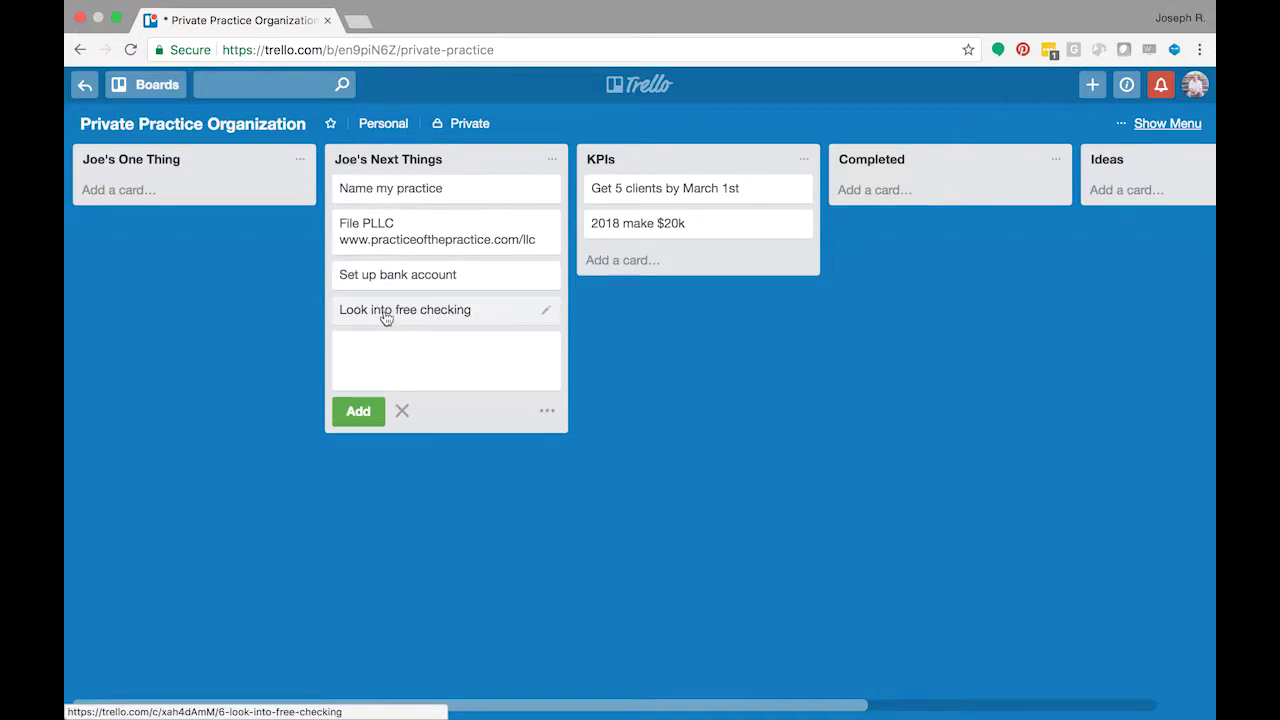
{"action": "left_click_drag", "start_coordinate": [374, 313], "coordinate": [383, 277]}
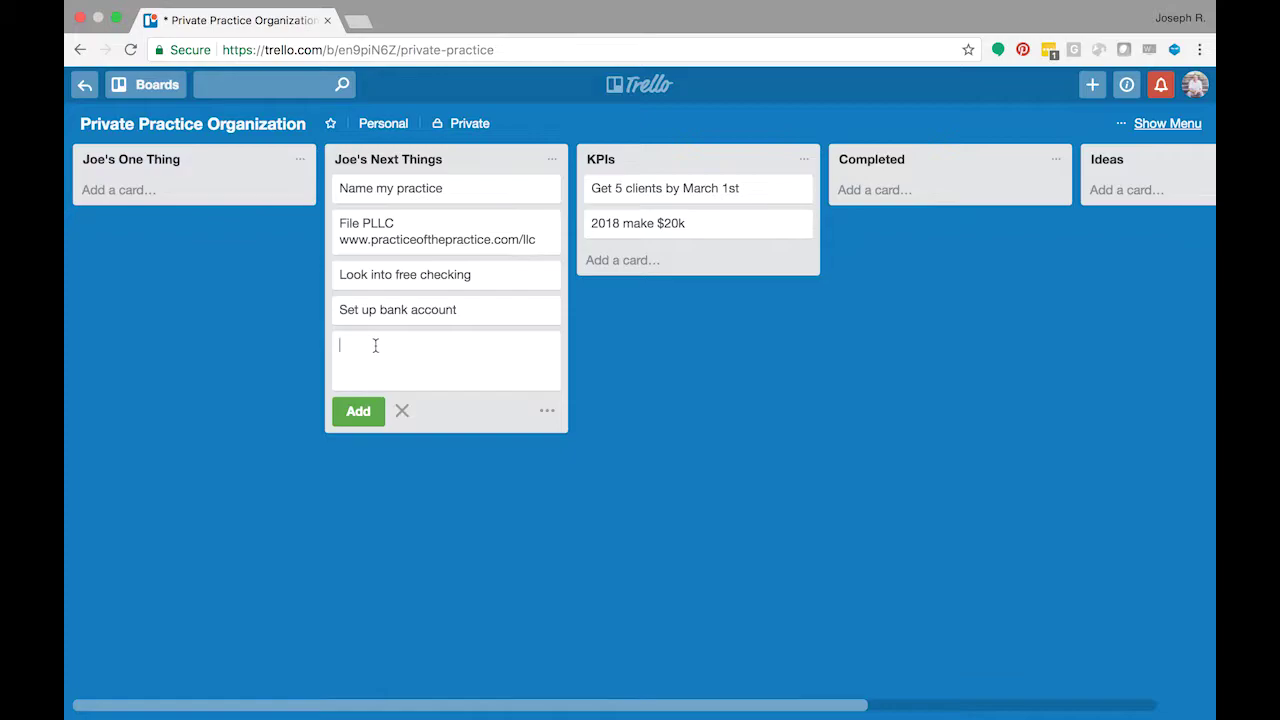
{"action": "type", "text": "Sign up for Quickbooks: www.practiceofthepra"}
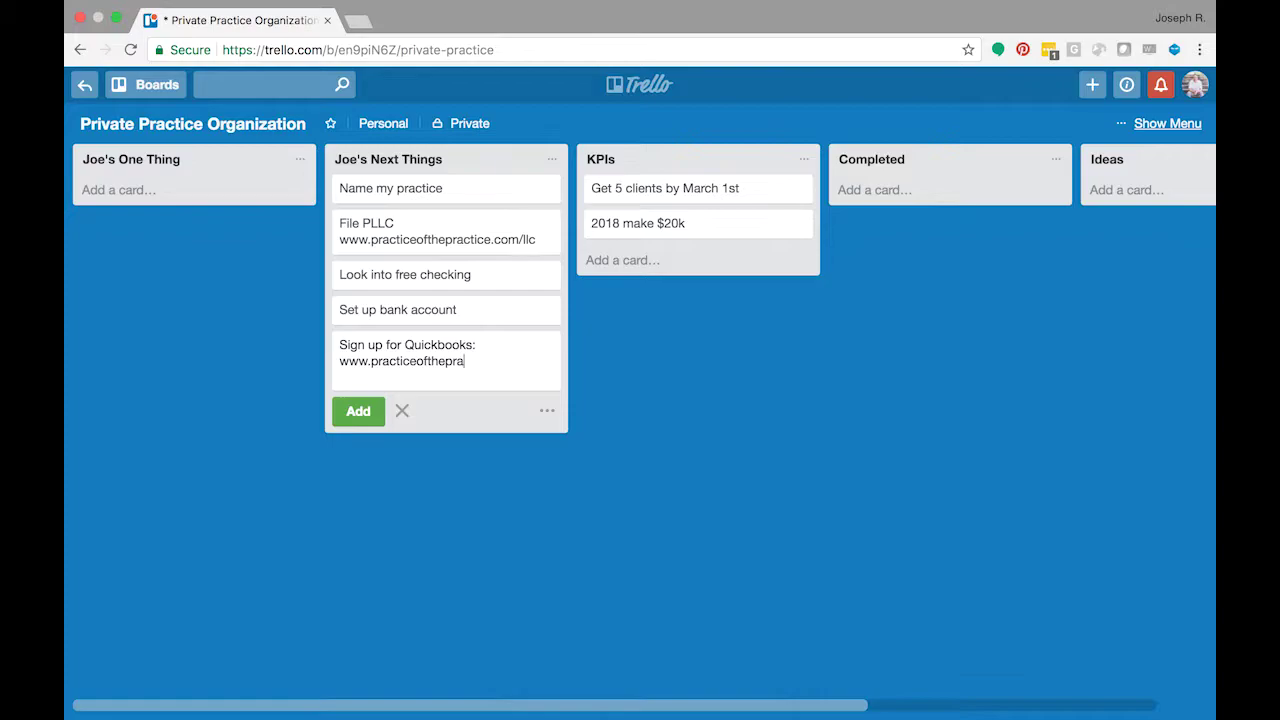
{"action": "type", "text": "ctice.com/quickbooks"}
{"action": "key", "text": "Return"}
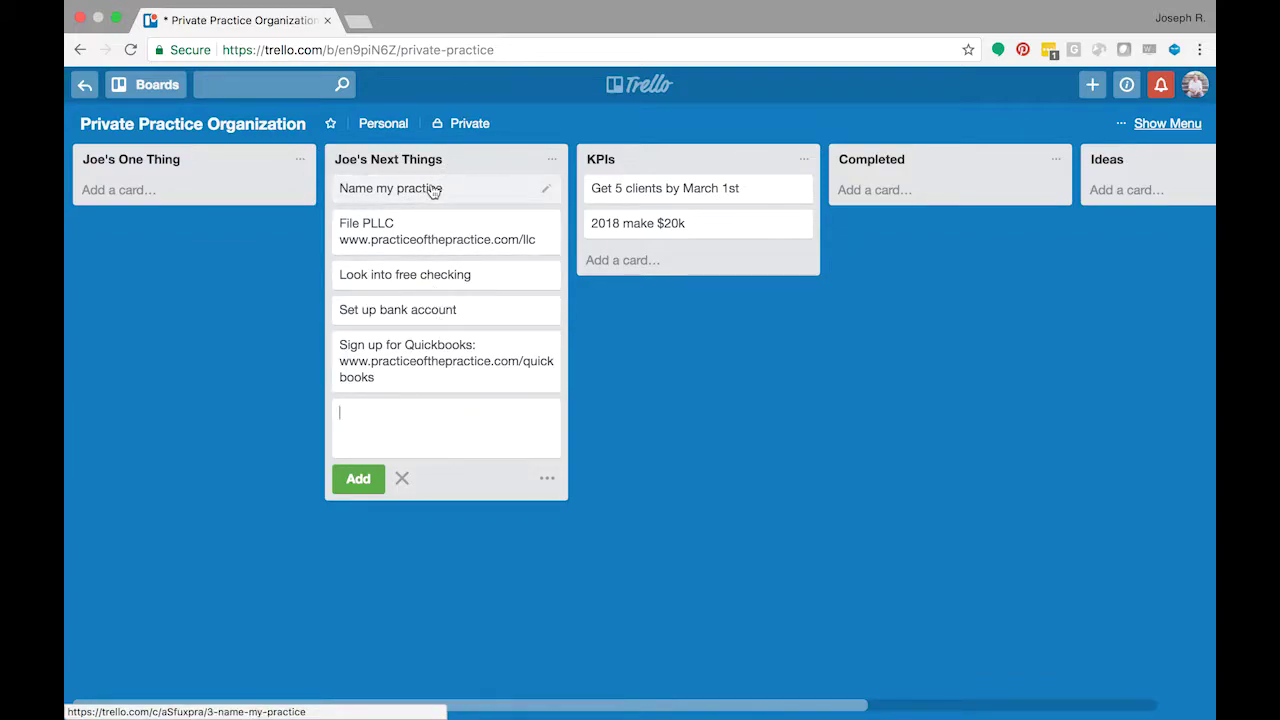
{"action": "left_click_drag", "start_coordinate": [432, 191], "coordinate": [196, 198]}
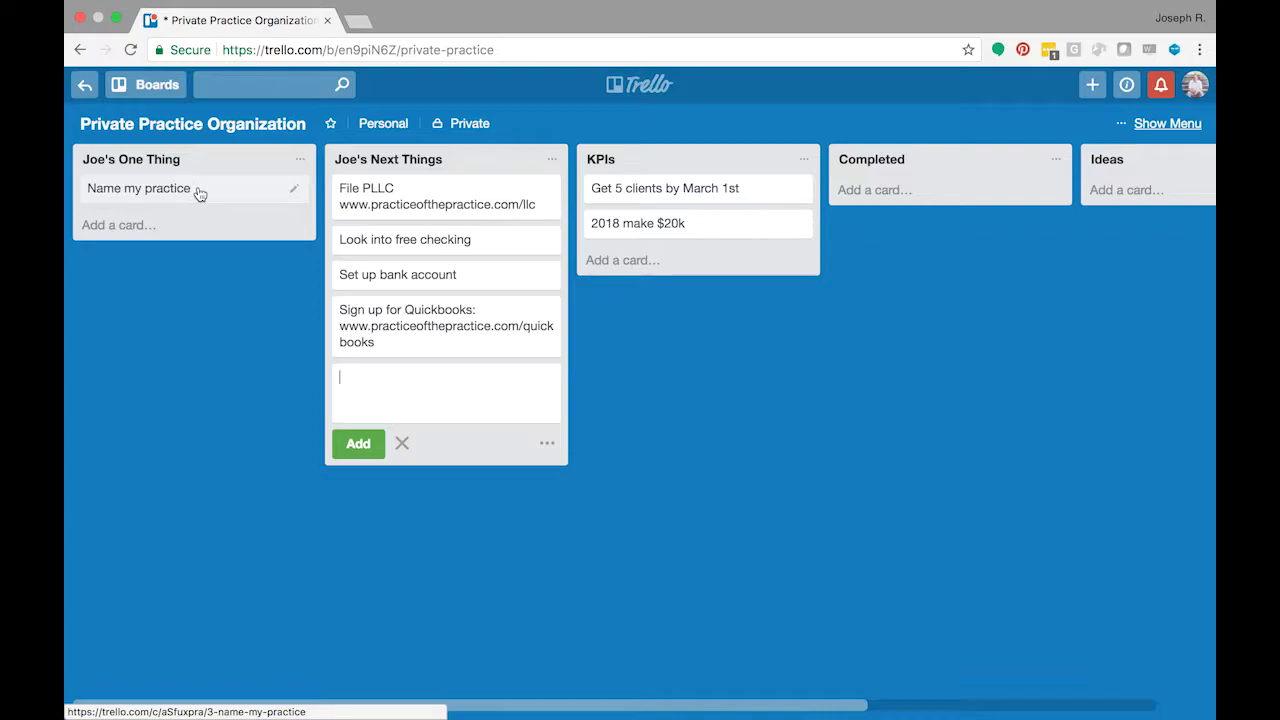
{"action": "left_click", "coordinate": [198, 191]}
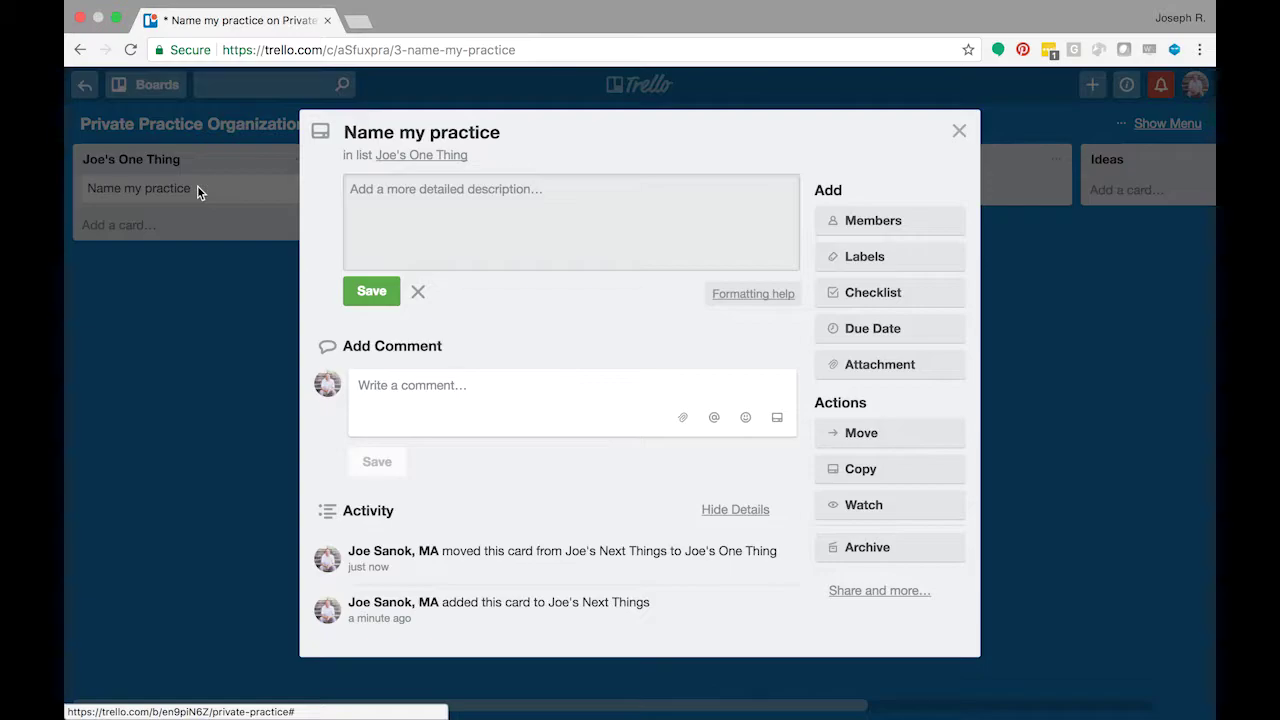
{"action": "left_click", "coordinate": [408, 385]}
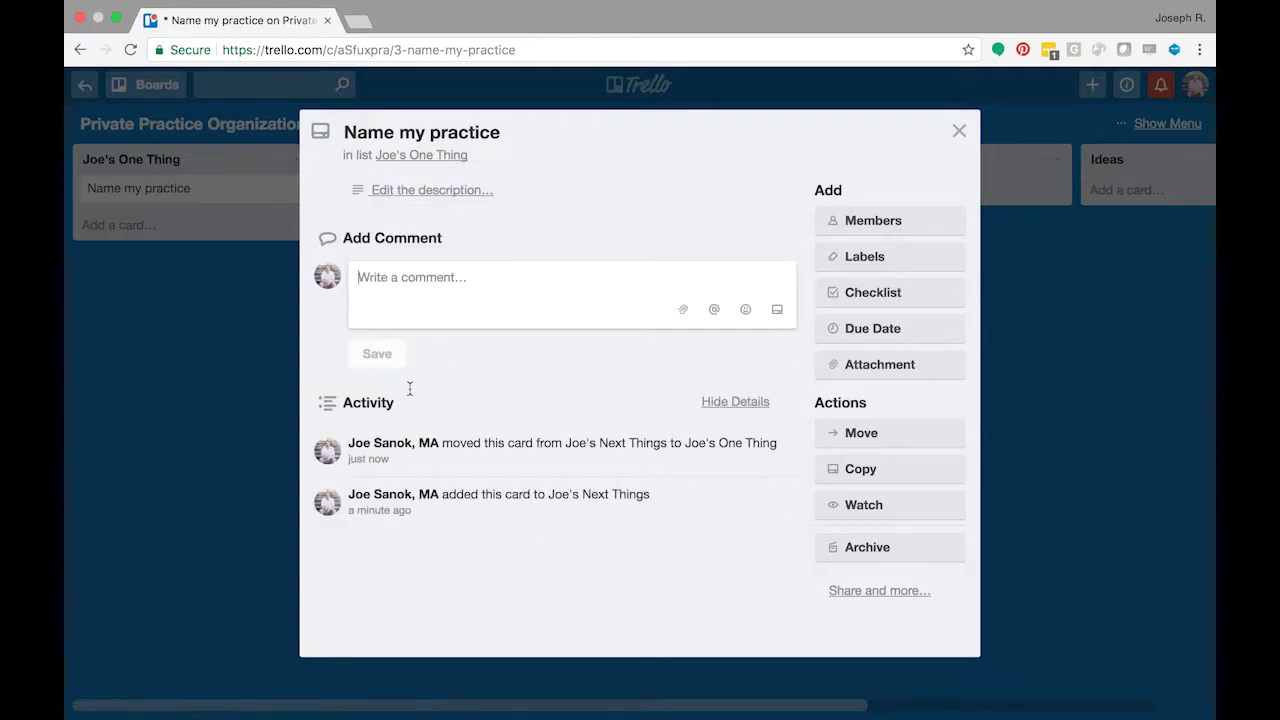
{"action": "type", "text": "www.pr"}
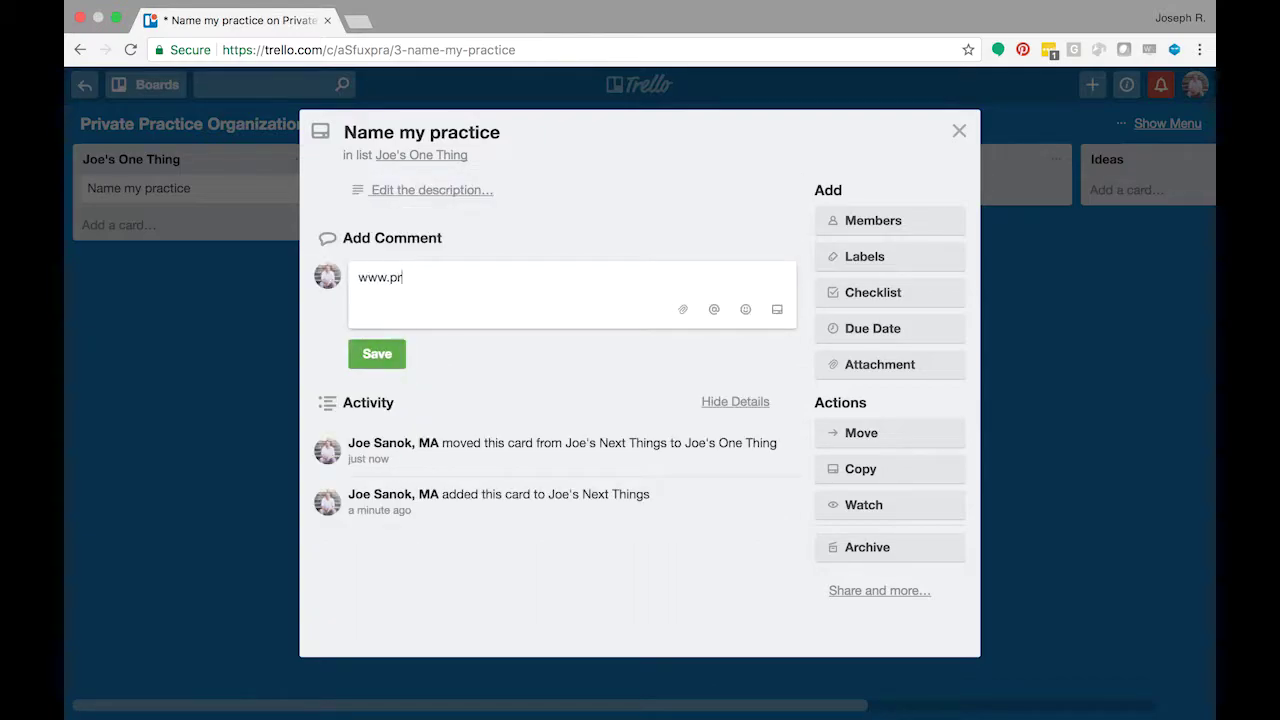
{"action": "type", "text": "acticeofthepract"}
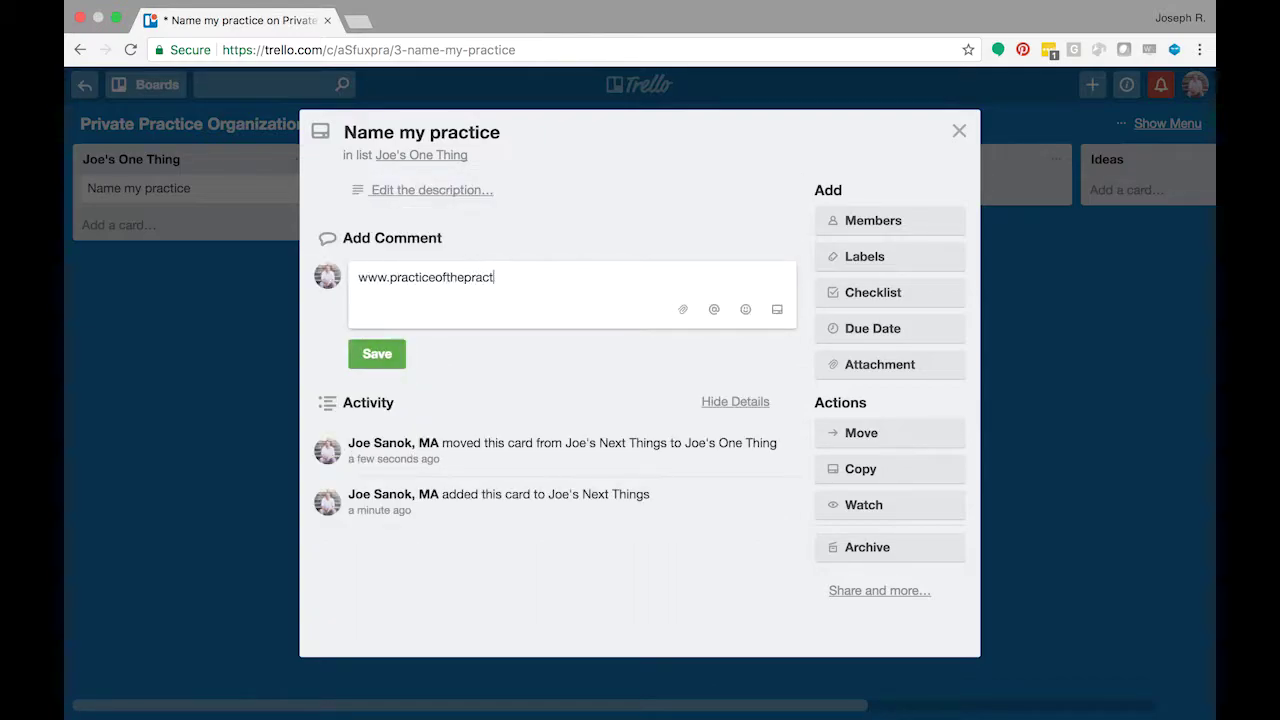
{"action": "type", "text": "ice.com/naming"}
{"action": "key", "text": "Return"}
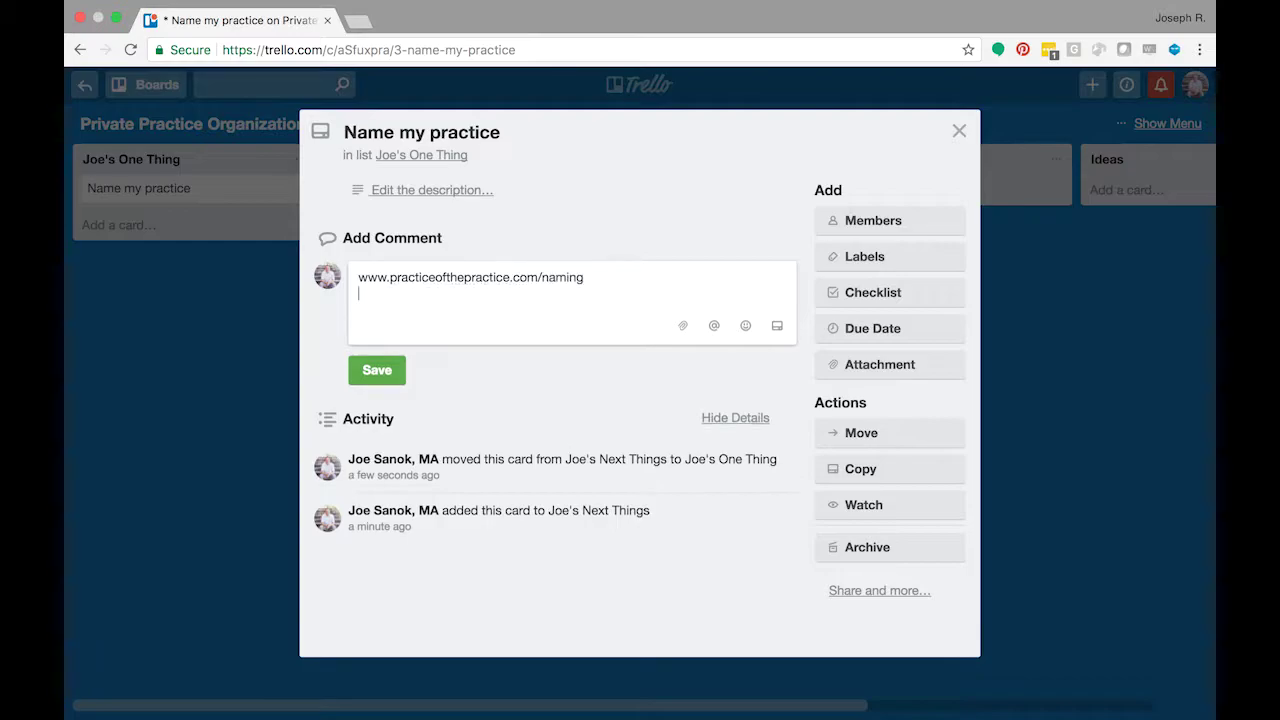
{"action": "left_click", "coordinate": [380, 371]}
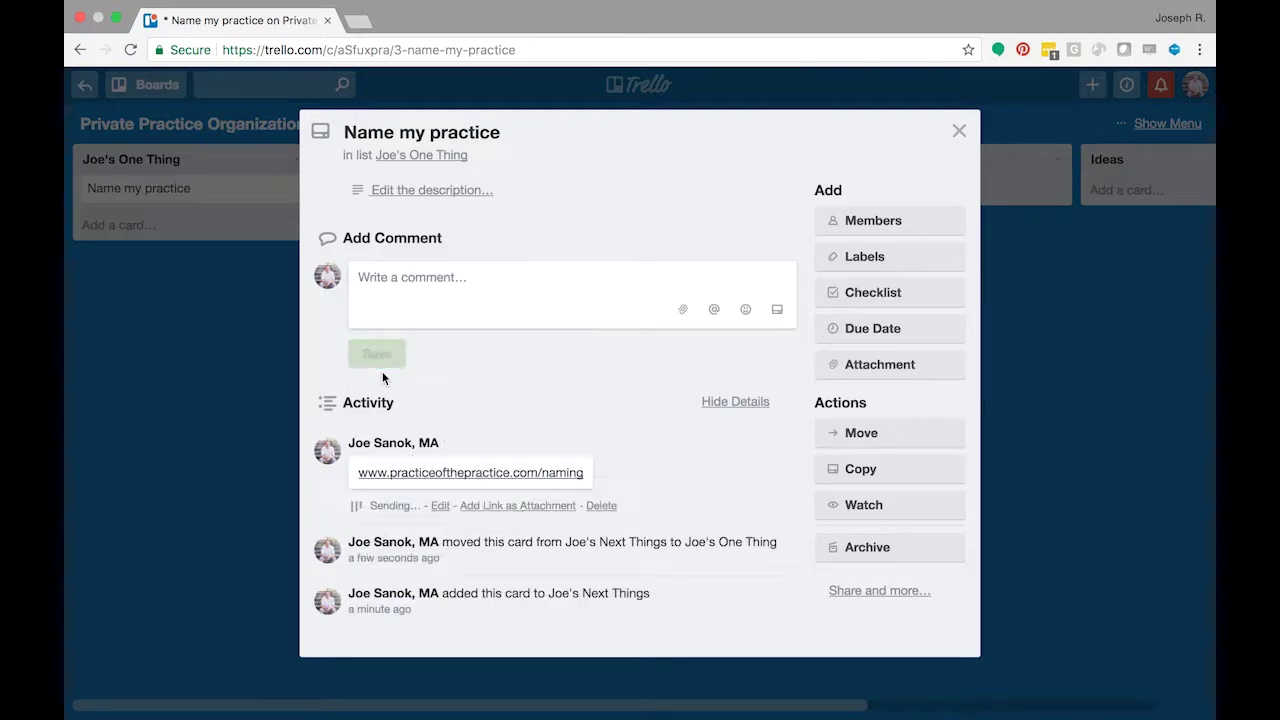
Step: Add a checklist to the "Name my practice" card with a blog post item, "brainstorm words I like" and "ask friends"
{"action": "left_click", "coordinate": [905, 292]}
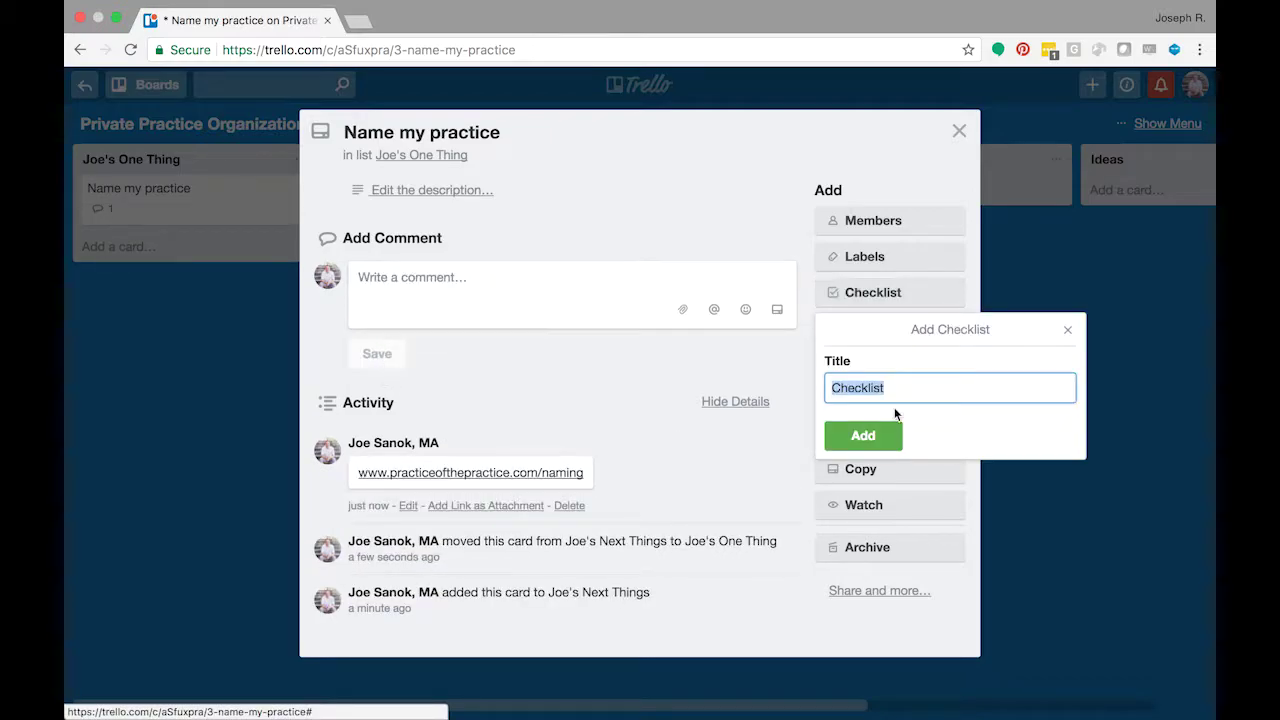
{"action": "left_click", "coordinate": [863, 436]}
{"action": "type", "text": "Joe"}
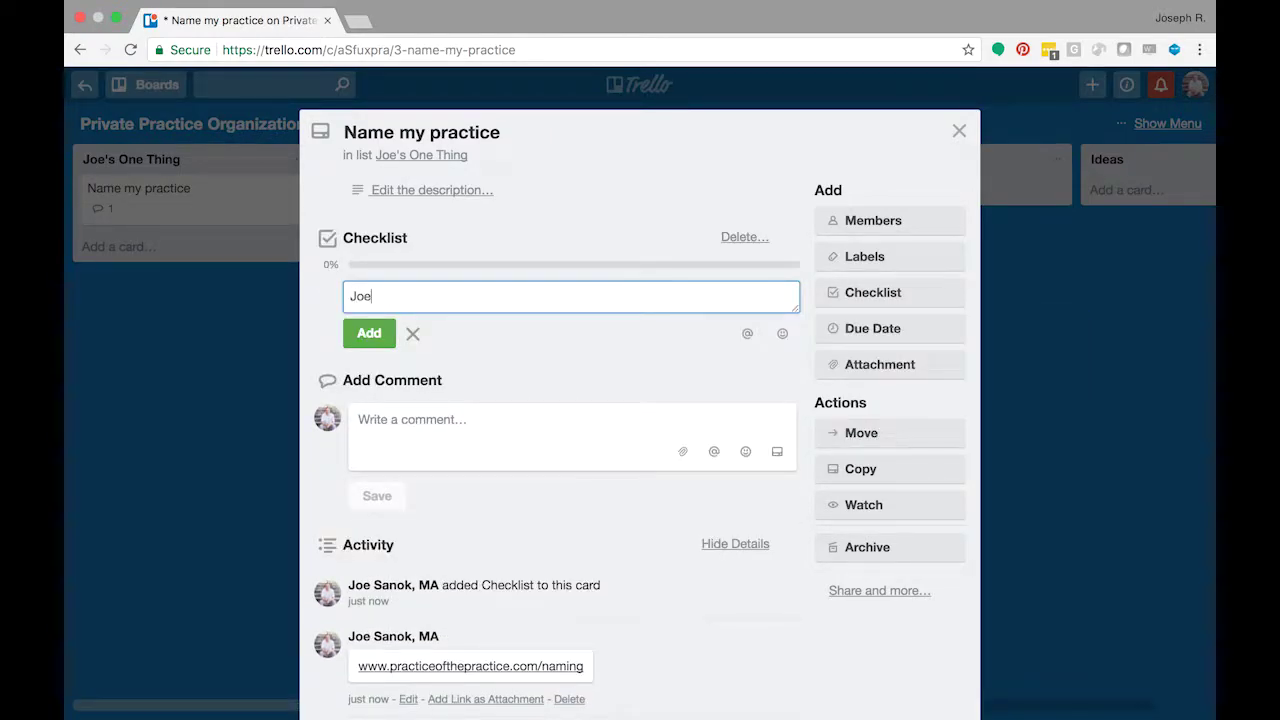
{"action": "type", "text": "'s blog post"}
{"action": "key", "text": "Return"}
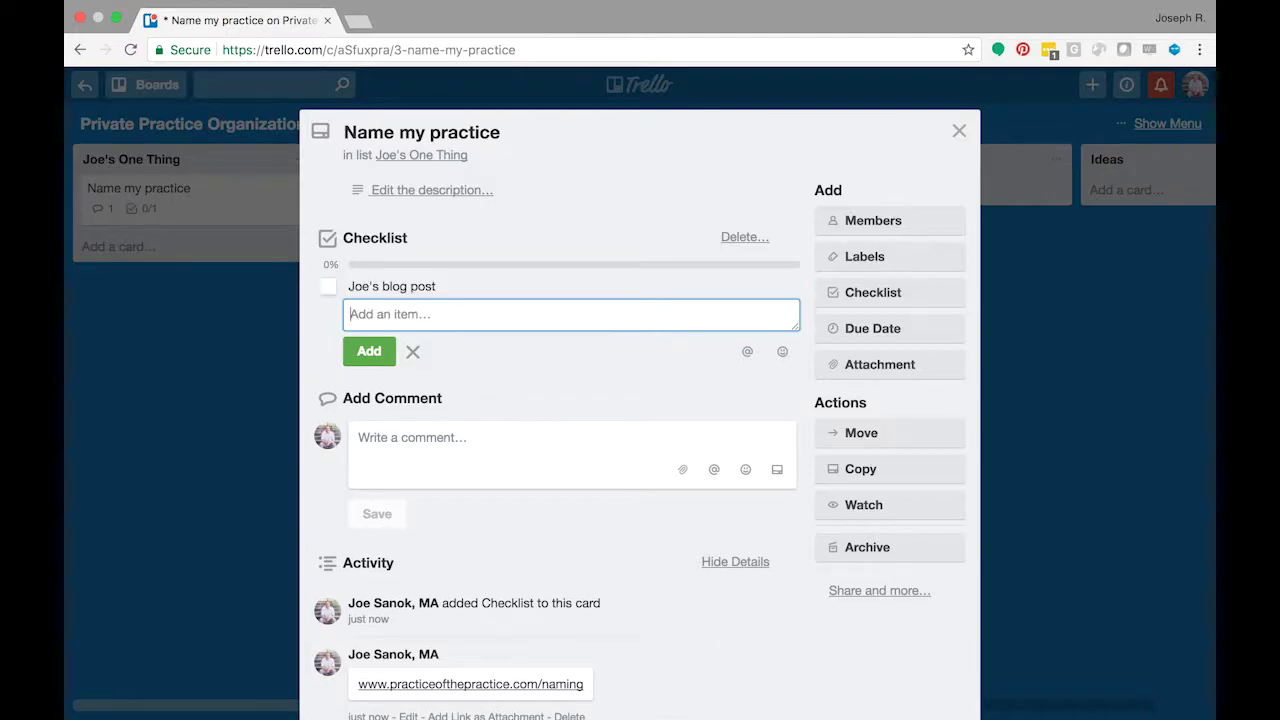
{"action": "type", "text": "brainstorm words I like"}
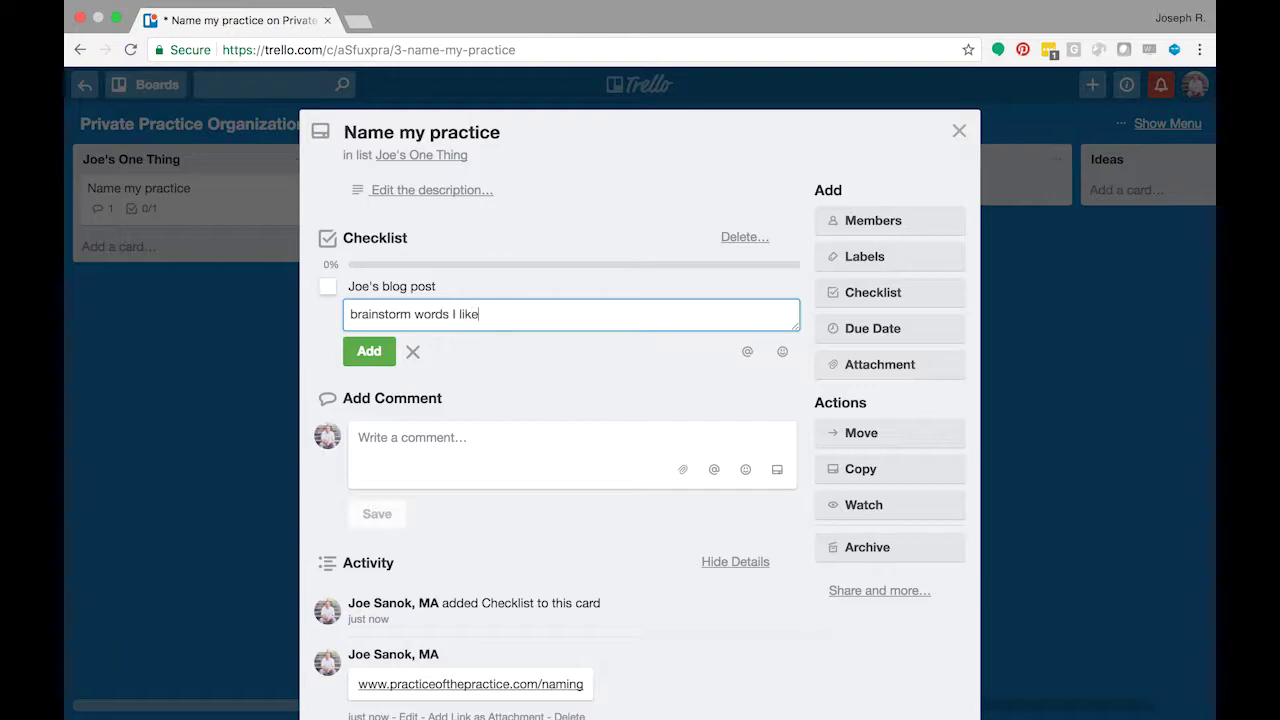
{"action": "key", "text": "Return"}
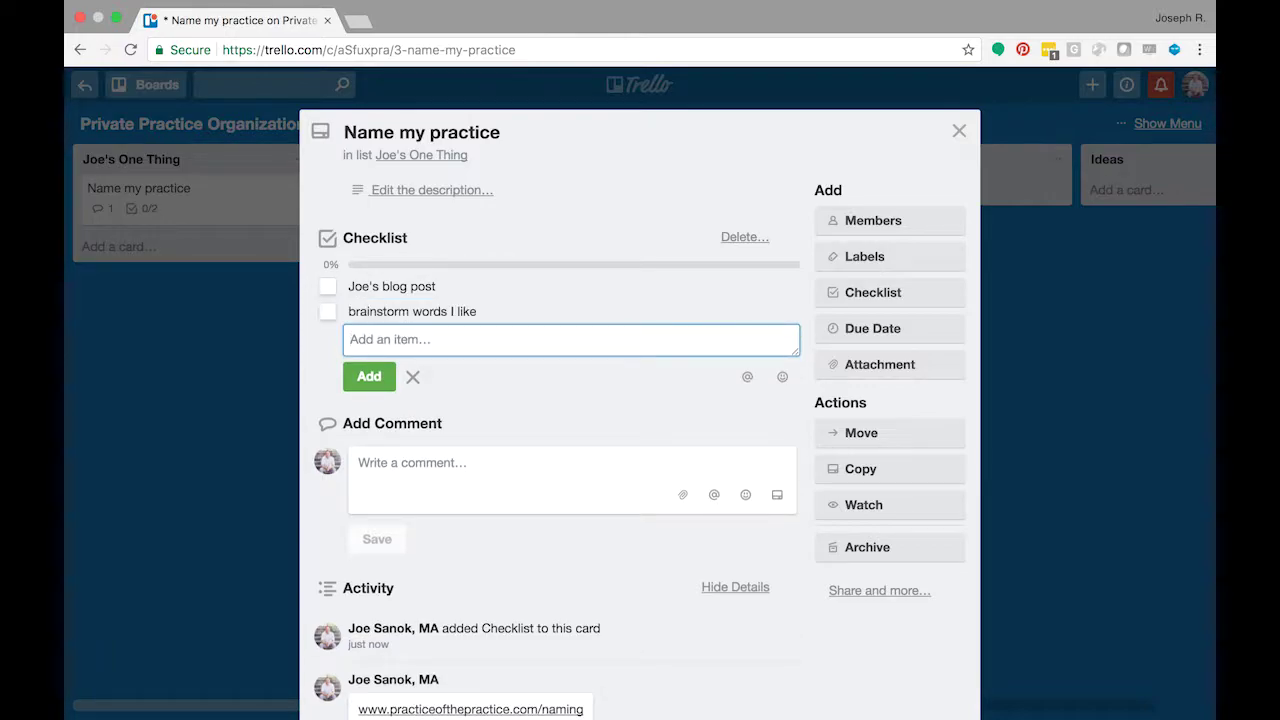
{"action": "type", "text": "ask friends"}
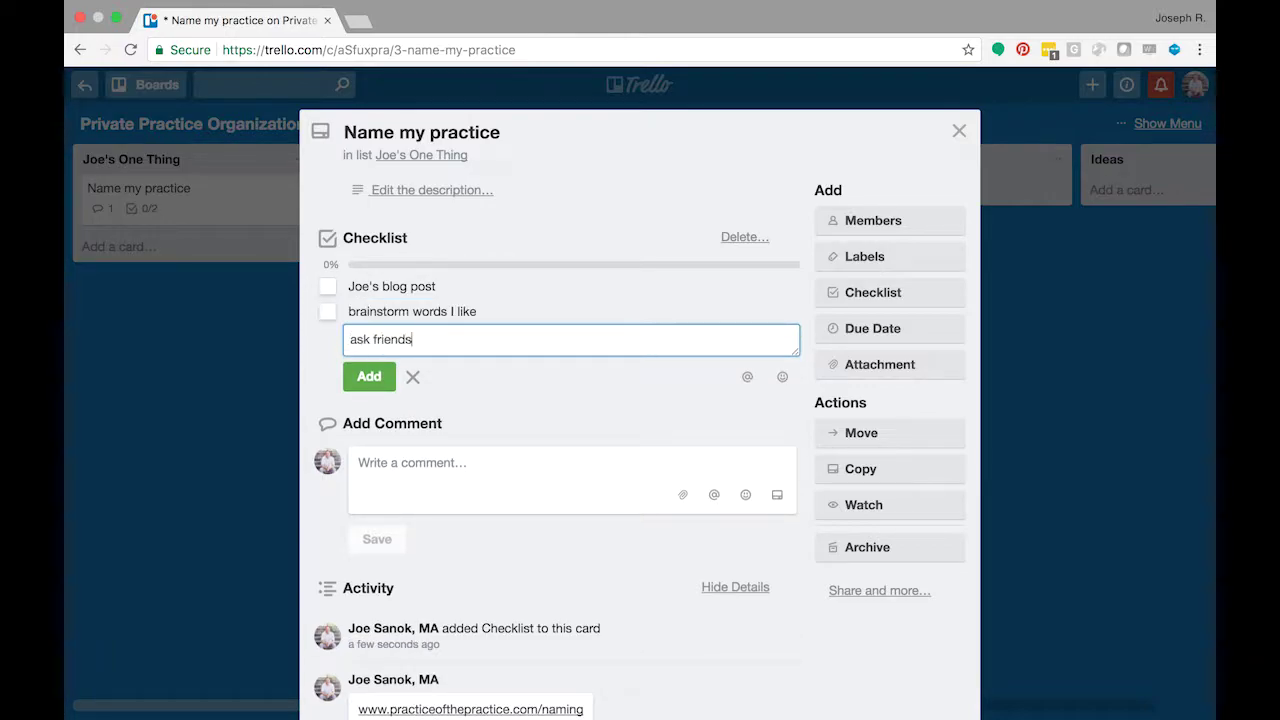
{"action": "key", "text": "Return"}
Step: Add the items "ask Next Level Practice community" and "See if URL is available" to the card's checklist
{"action": "type", "text": "ask "}
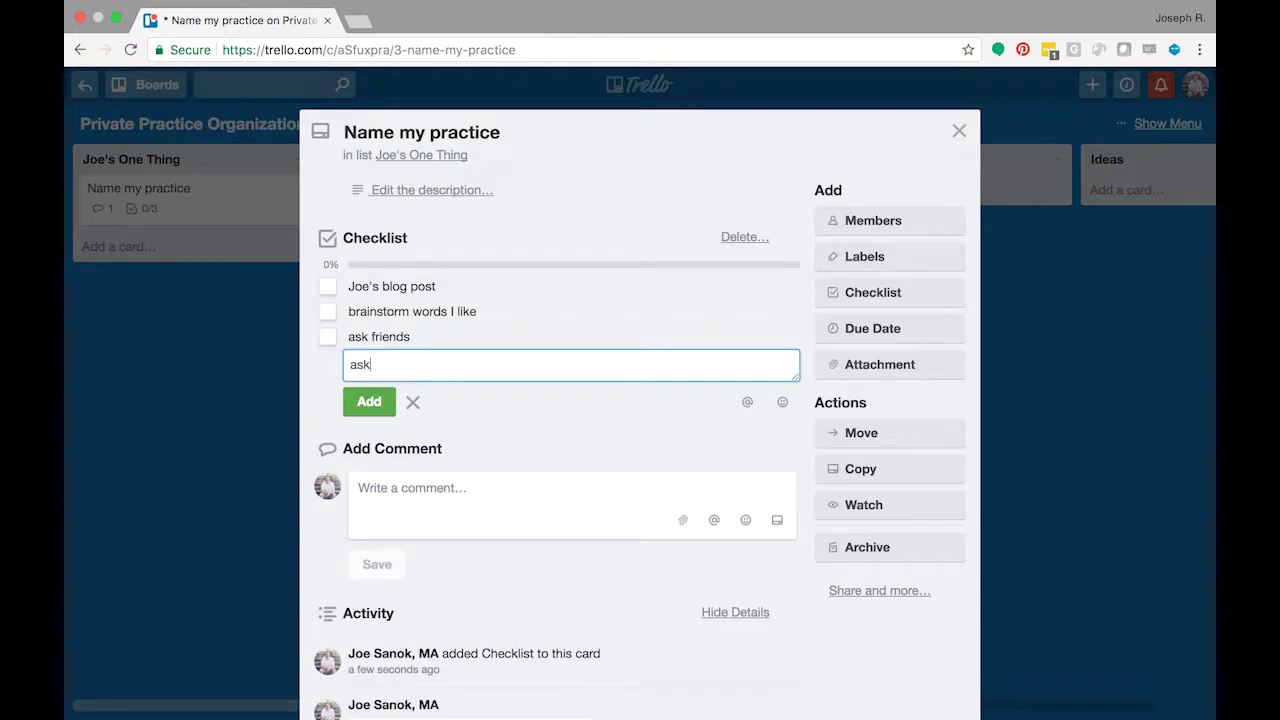
{"action": "type", "text": "Next Level Practice commu"}
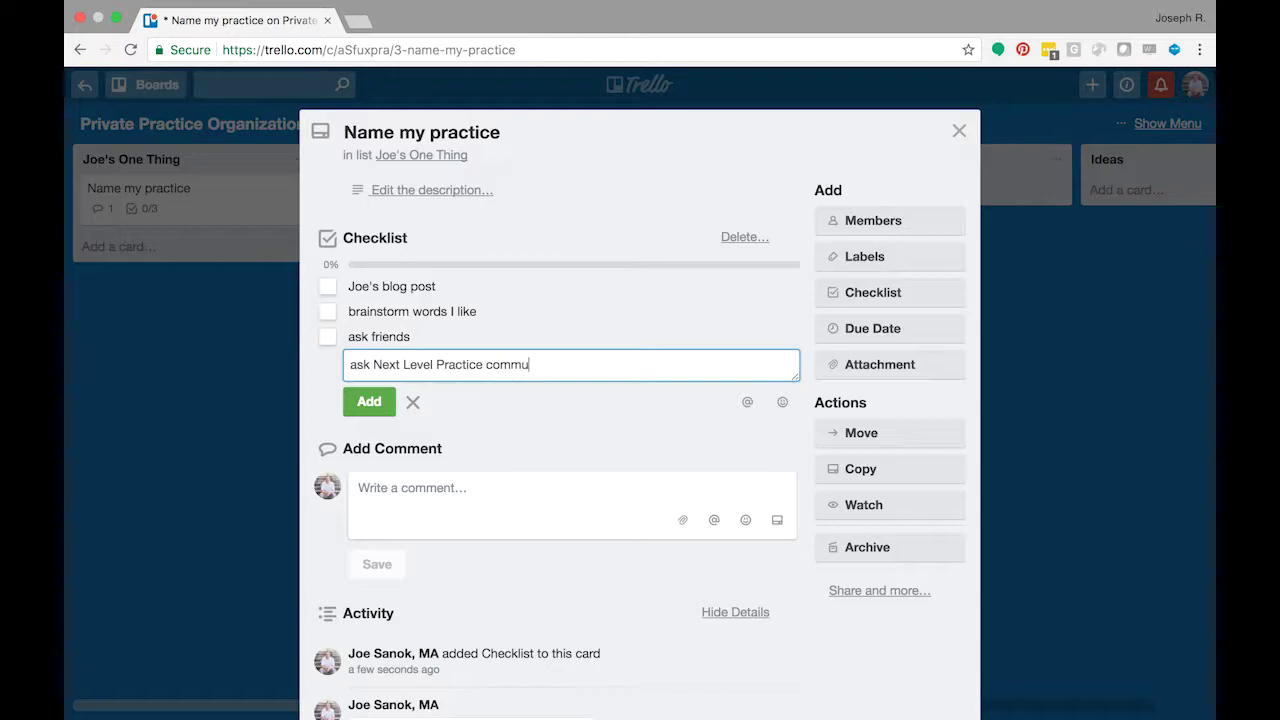
{"action": "type", "text": "nity"}
{"action": "key", "text": "Return"}
{"action": "type", "text": "See if URL "}
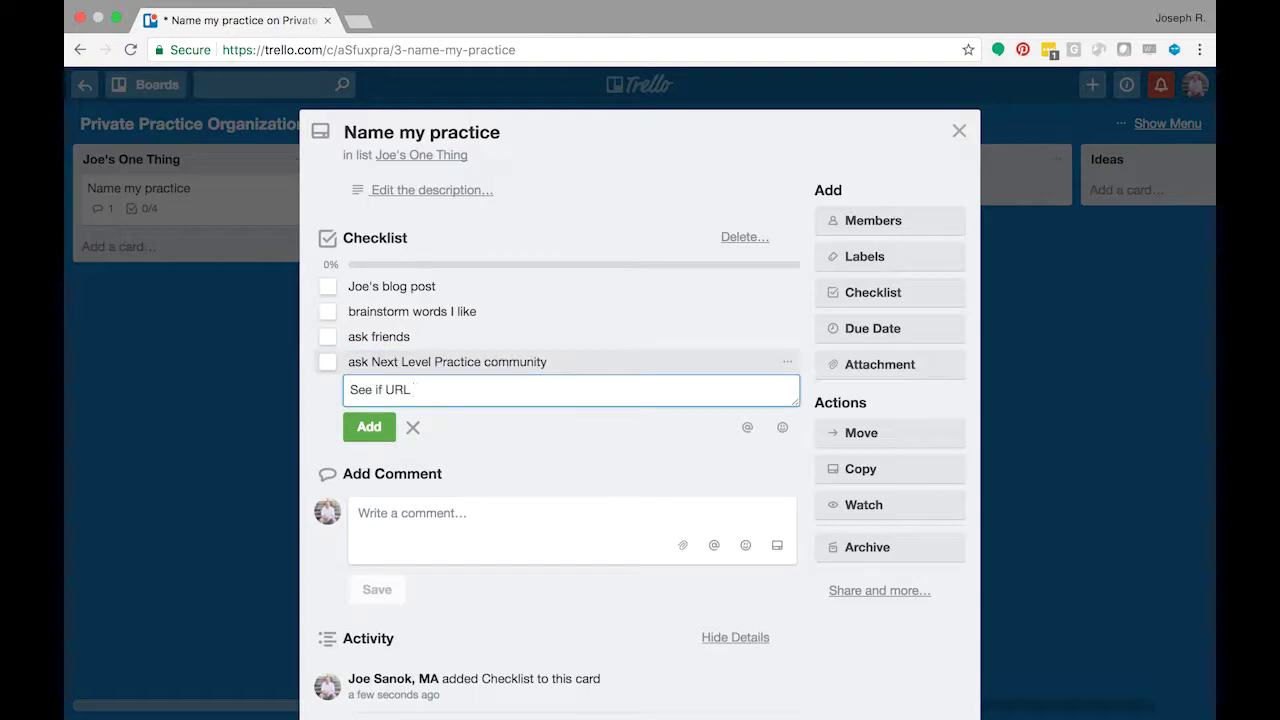
{"action": "type", "text": "is available"}
{"action": "key", "text": "Return"}
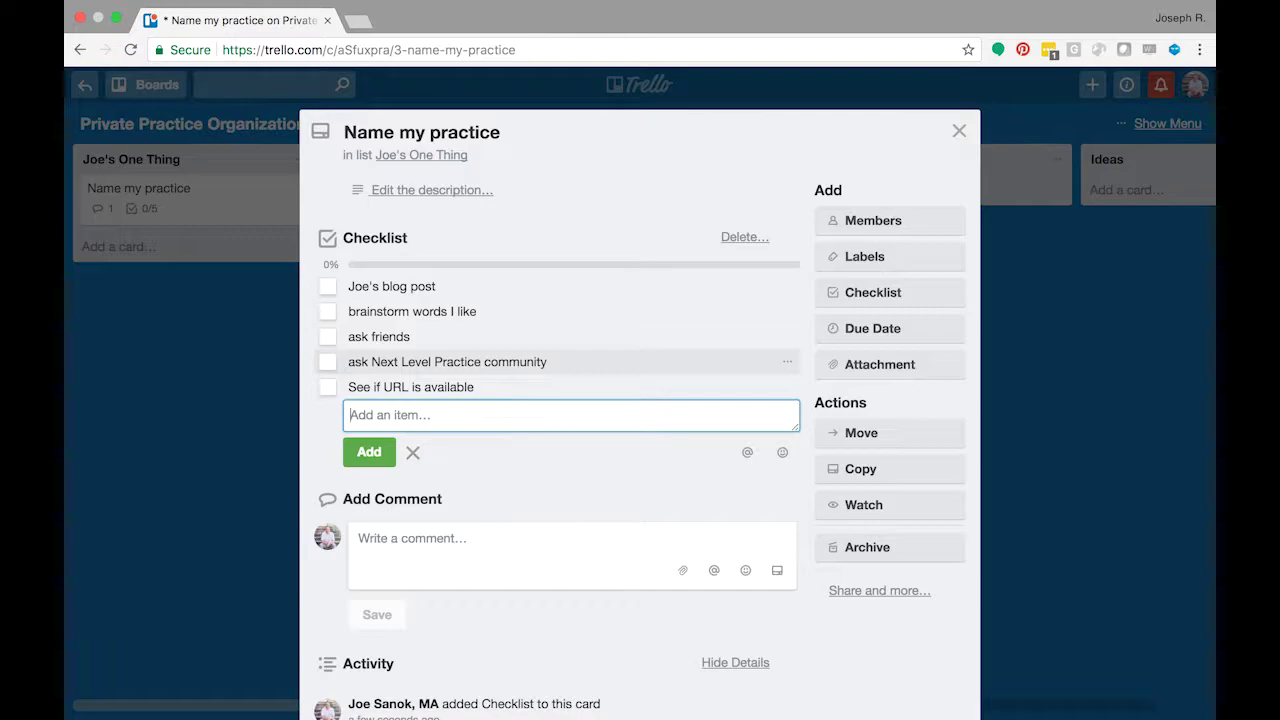
Step: Set the "Name my practice" card's due date to January 15, 2018 at 12:00 PM and close the card
{"action": "left_click", "coordinate": [884, 334]}
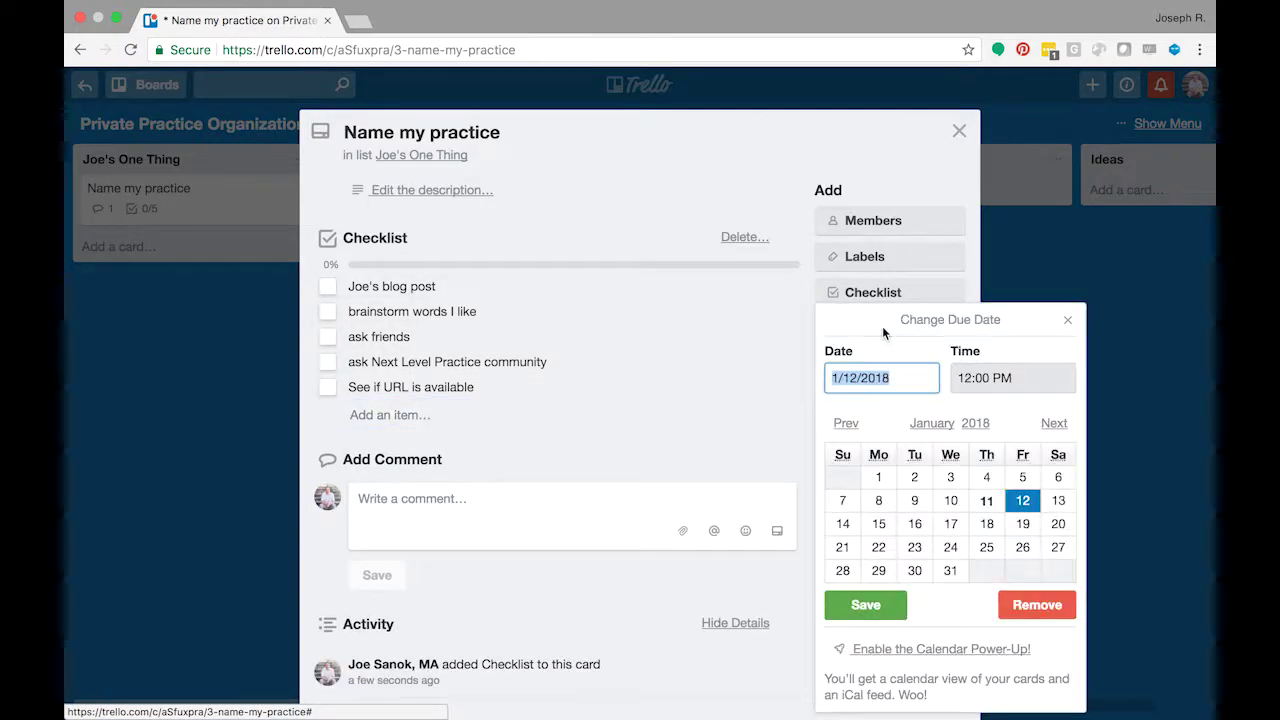
{"action": "left_click", "coordinate": [879, 524]}
{"action": "left_click", "coordinate": [866, 605]}
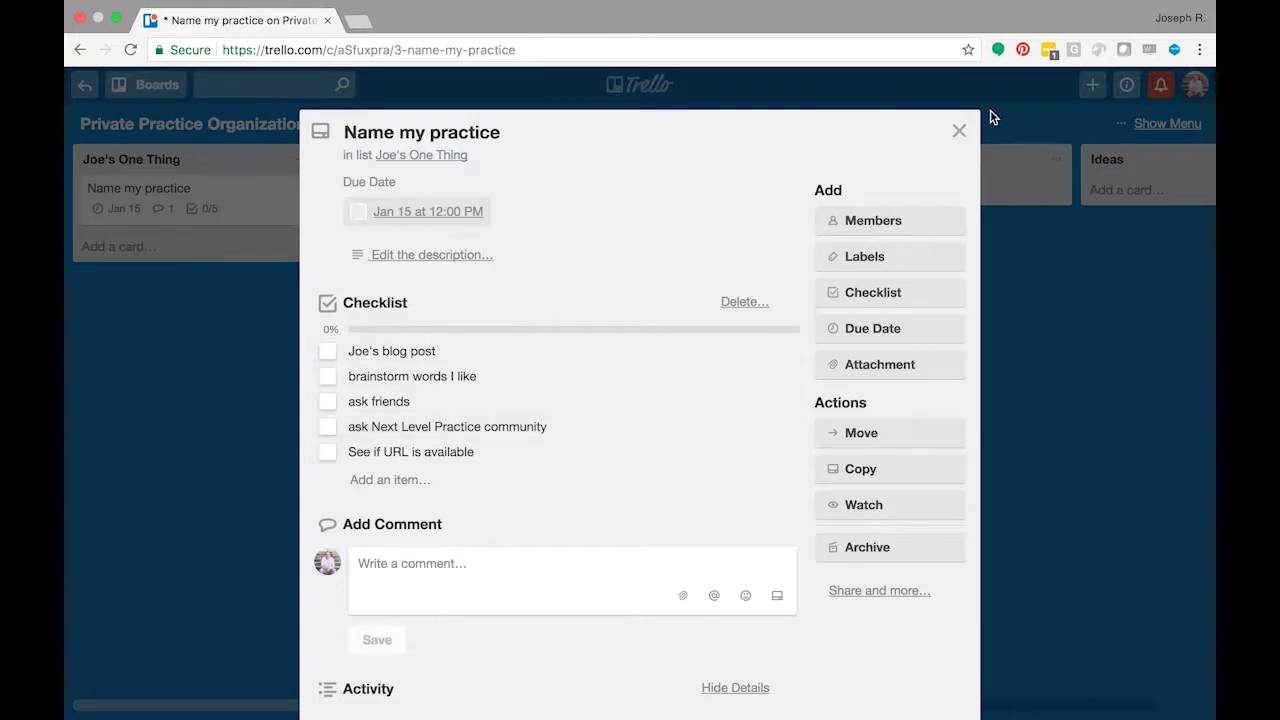
{"action": "left_click", "coordinate": [958, 131]}
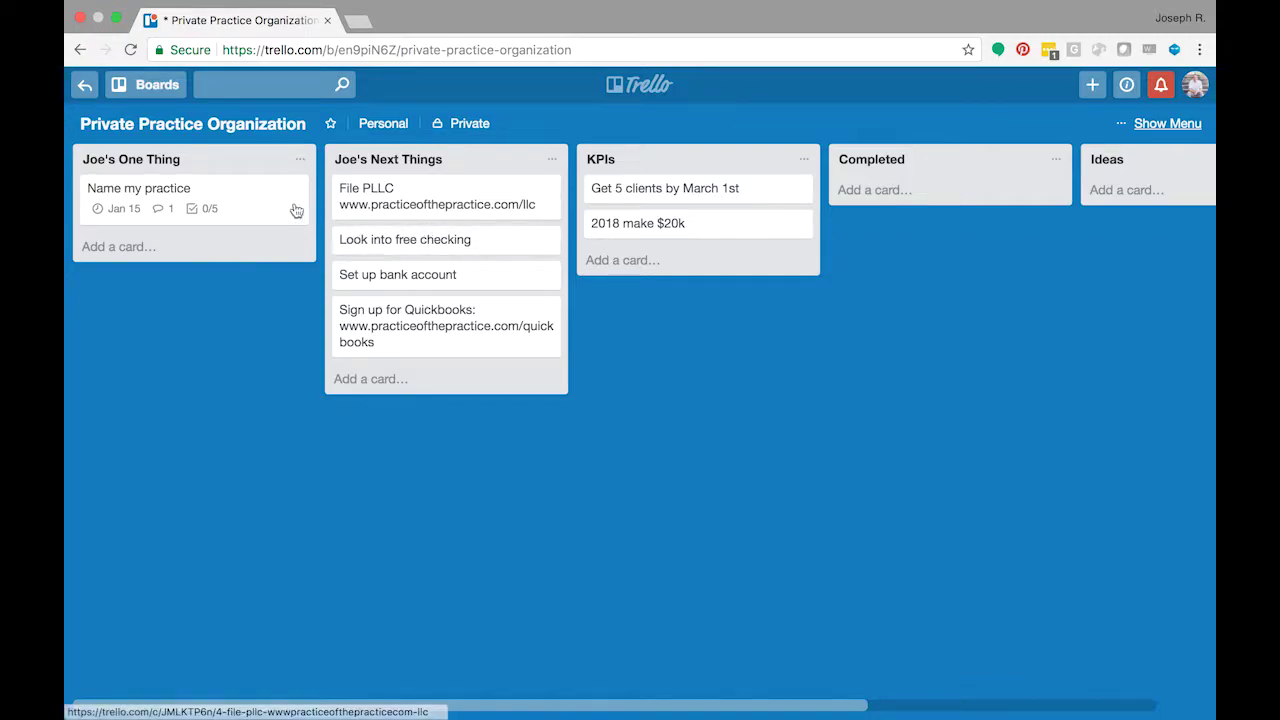
Step: Mark all five checklist items on the "Name my practice" card as complete and close the card
{"action": "left_click", "coordinate": [227, 196]}
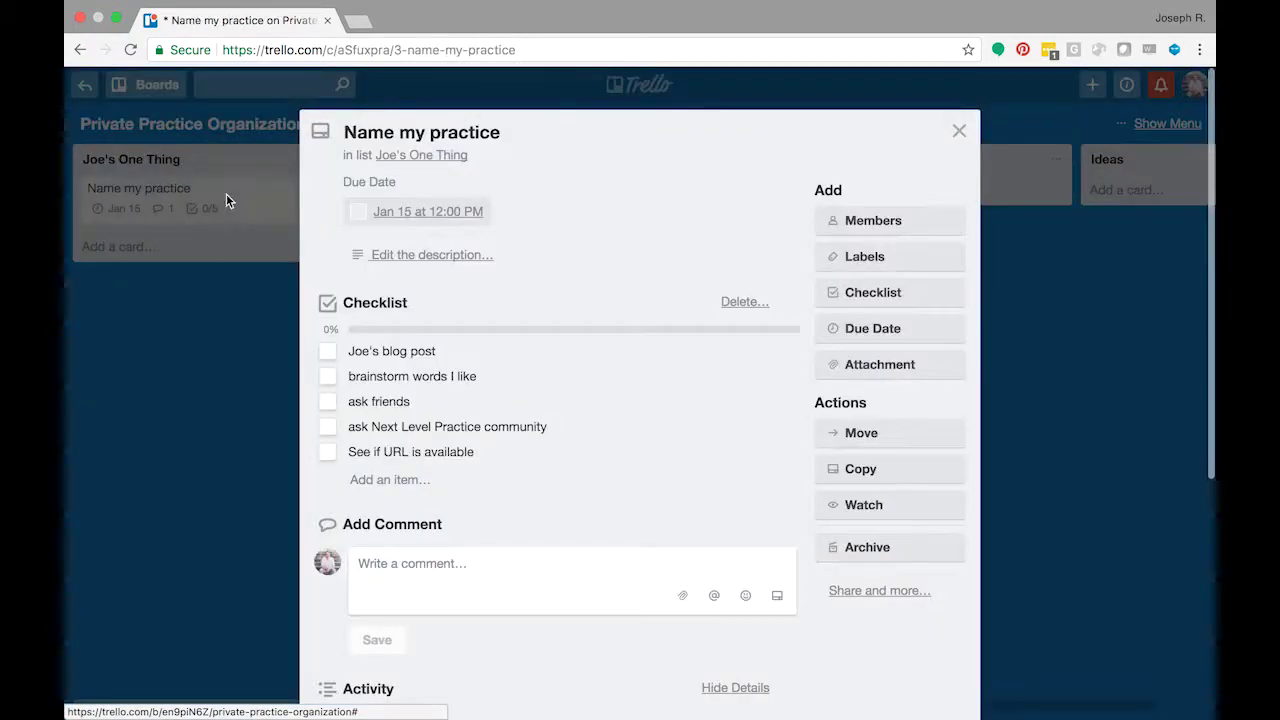
{"action": "left_click", "coordinate": [328, 352]}
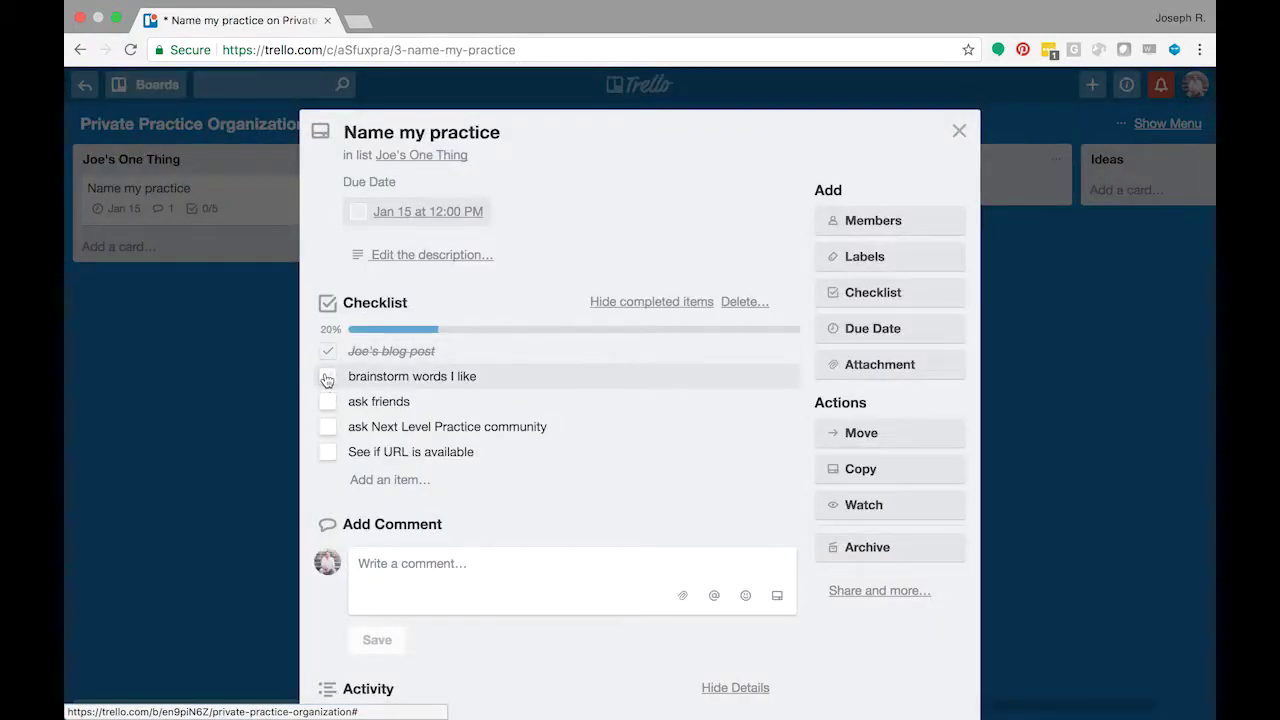
{"action": "left_click", "coordinate": [327, 377]}
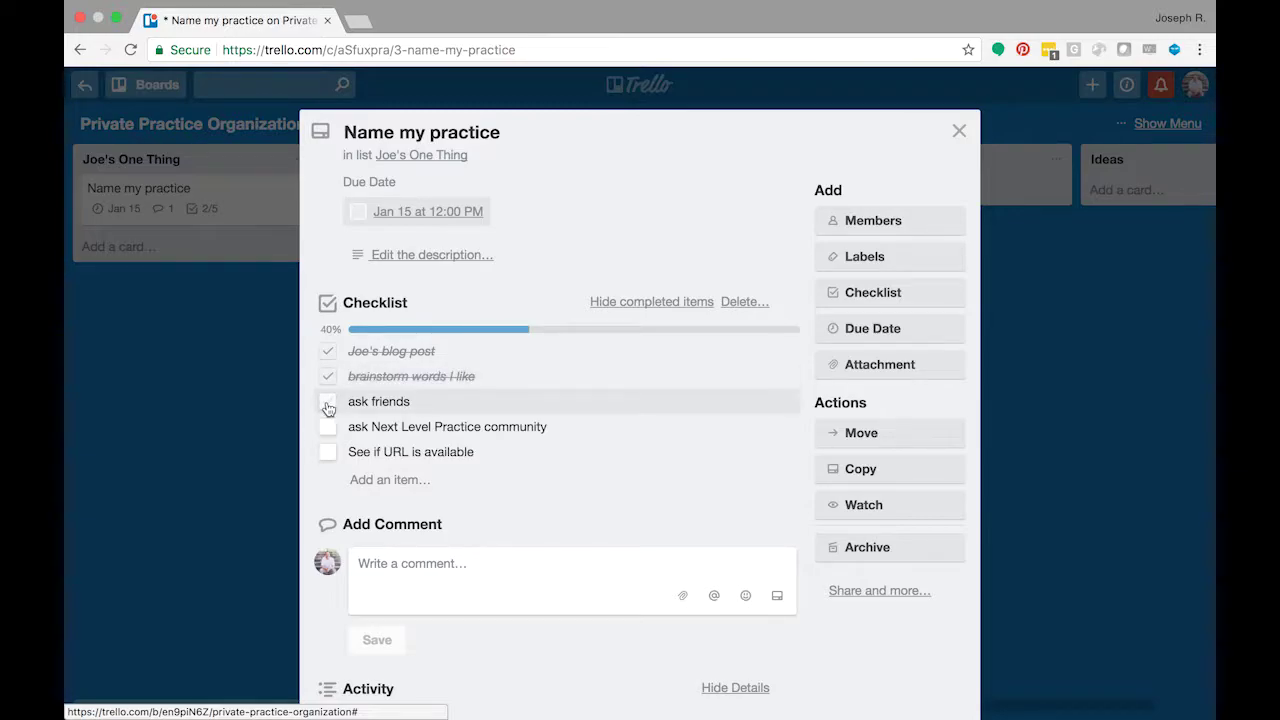
{"action": "left_click", "coordinate": [329, 402]}
{"action": "left_click", "coordinate": [328, 427]}
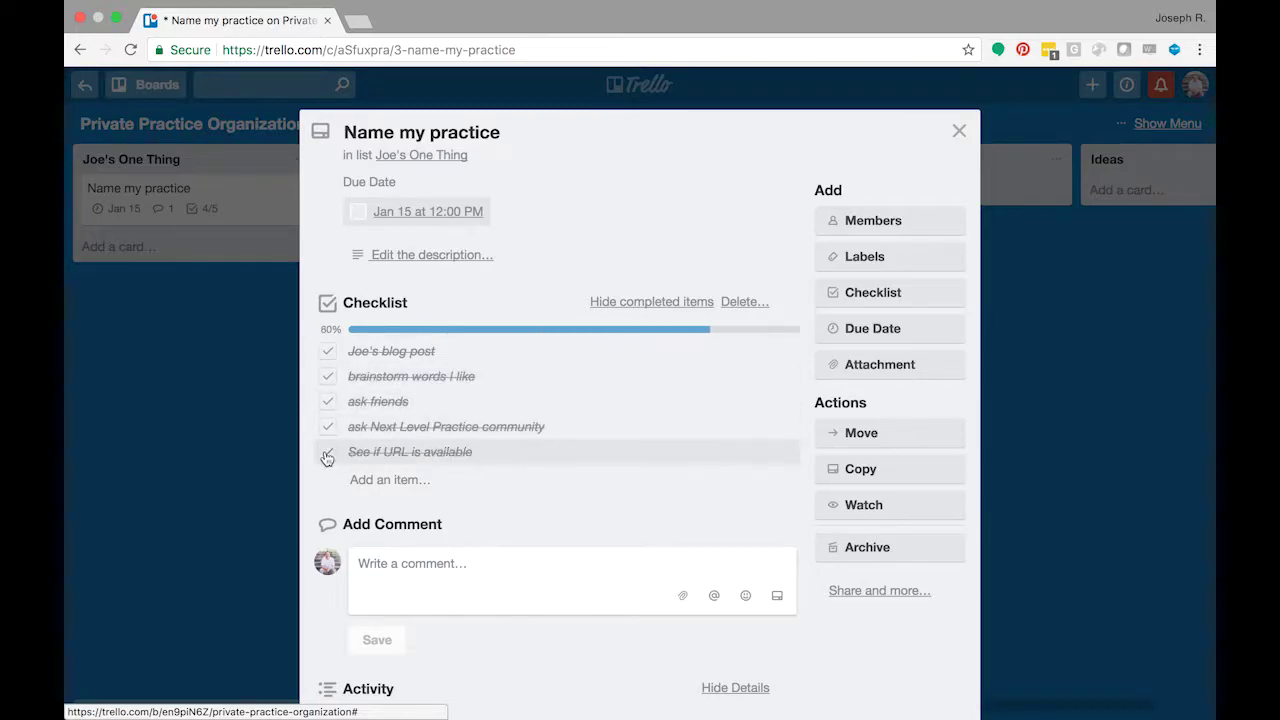
{"action": "left_click", "coordinate": [327, 453]}
{"action": "left_click", "coordinate": [957, 132]}
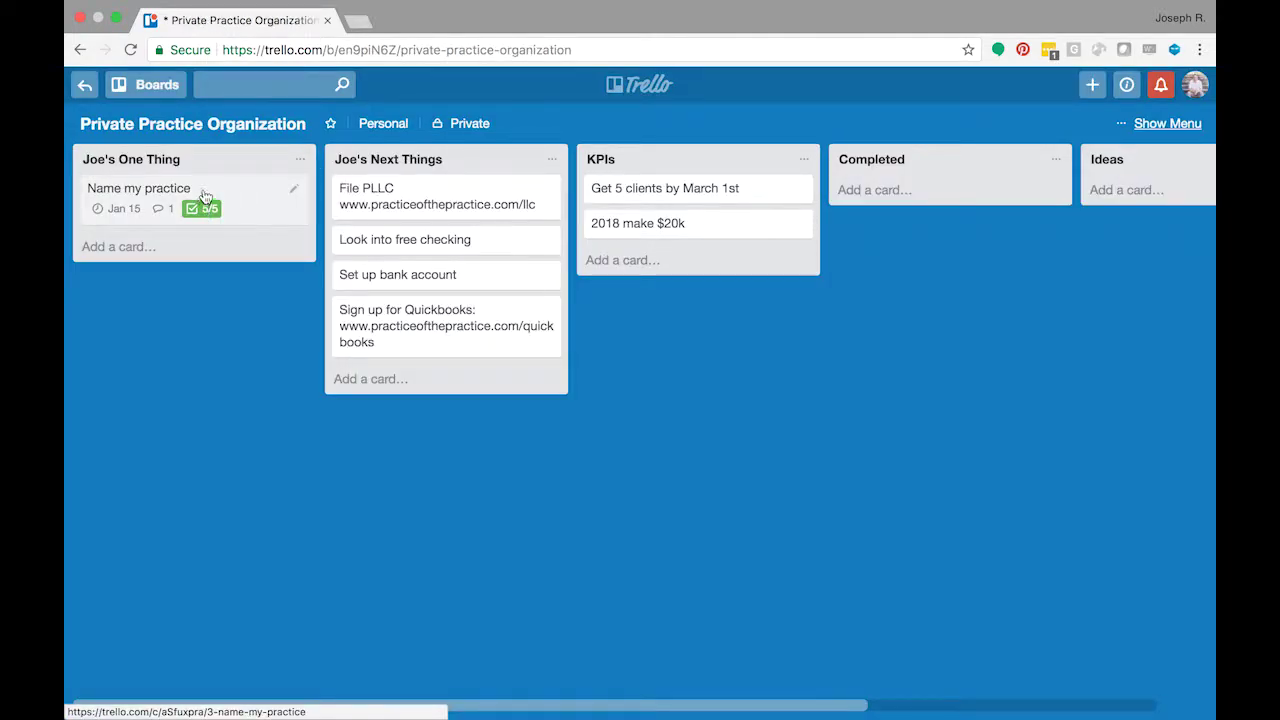
Step: Move the "Name my practice" card to the Completed list and the "File PLLC" card to the One Thing list
{"action": "left_click_drag", "start_coordinate": [203, 210], "coordinate": [952, 188]}
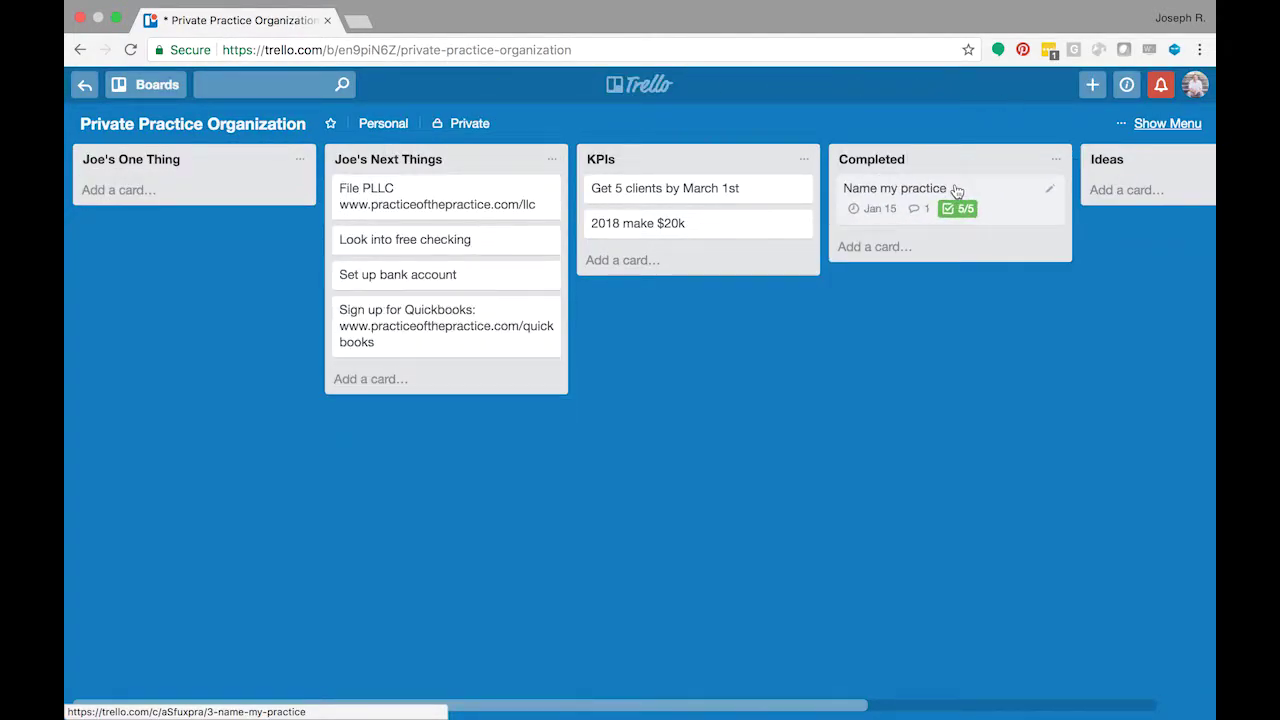
{"action": "left_click_drag", "start_coordinate": [408, 193], "coordinate": [186, 189]}
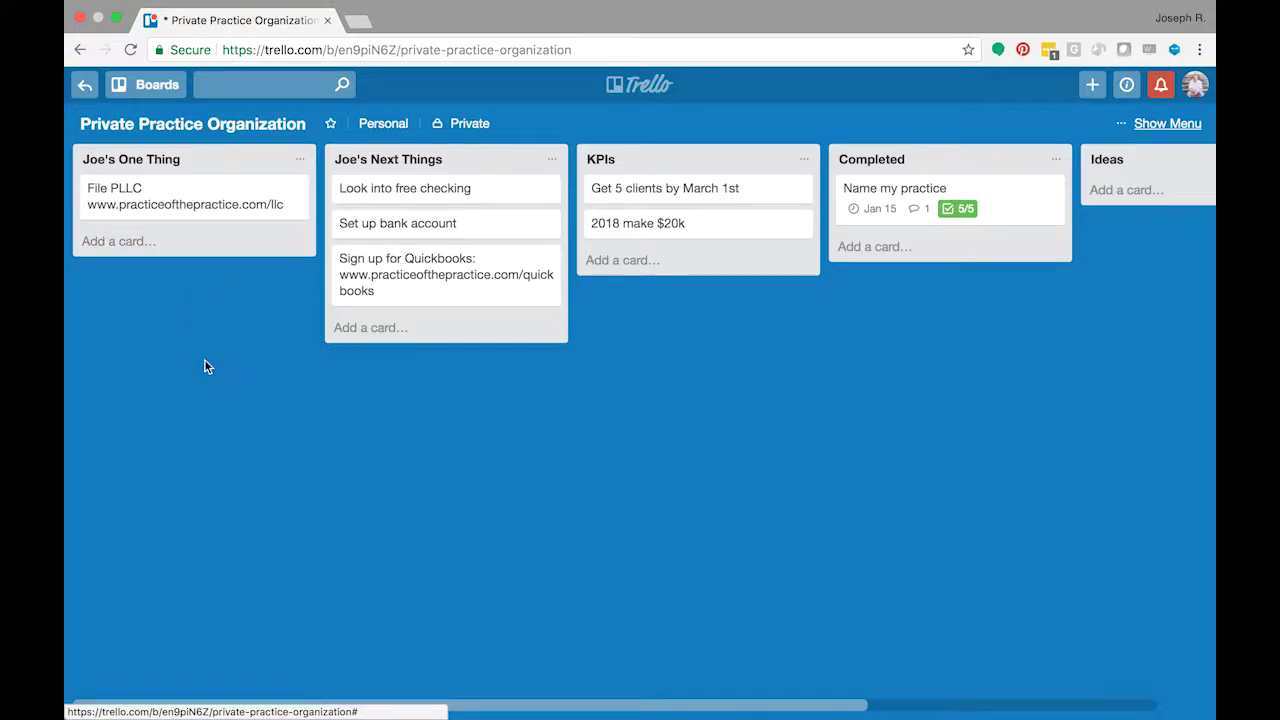
Step: Add the card "Business avatar/Ideal client" to the end of the Next Things list
{"action": "left_click", "coordinate": [370, 328]}
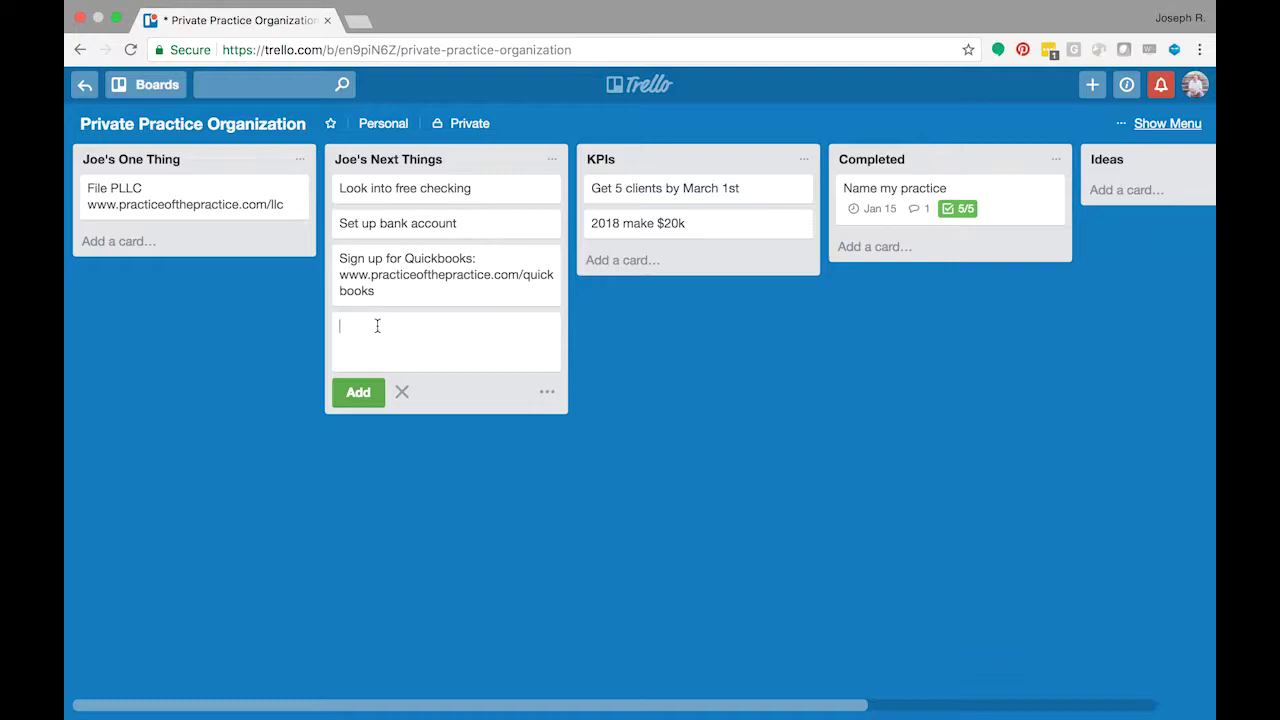
{"action": "type", "text": "Business avatar/Ideal client"}
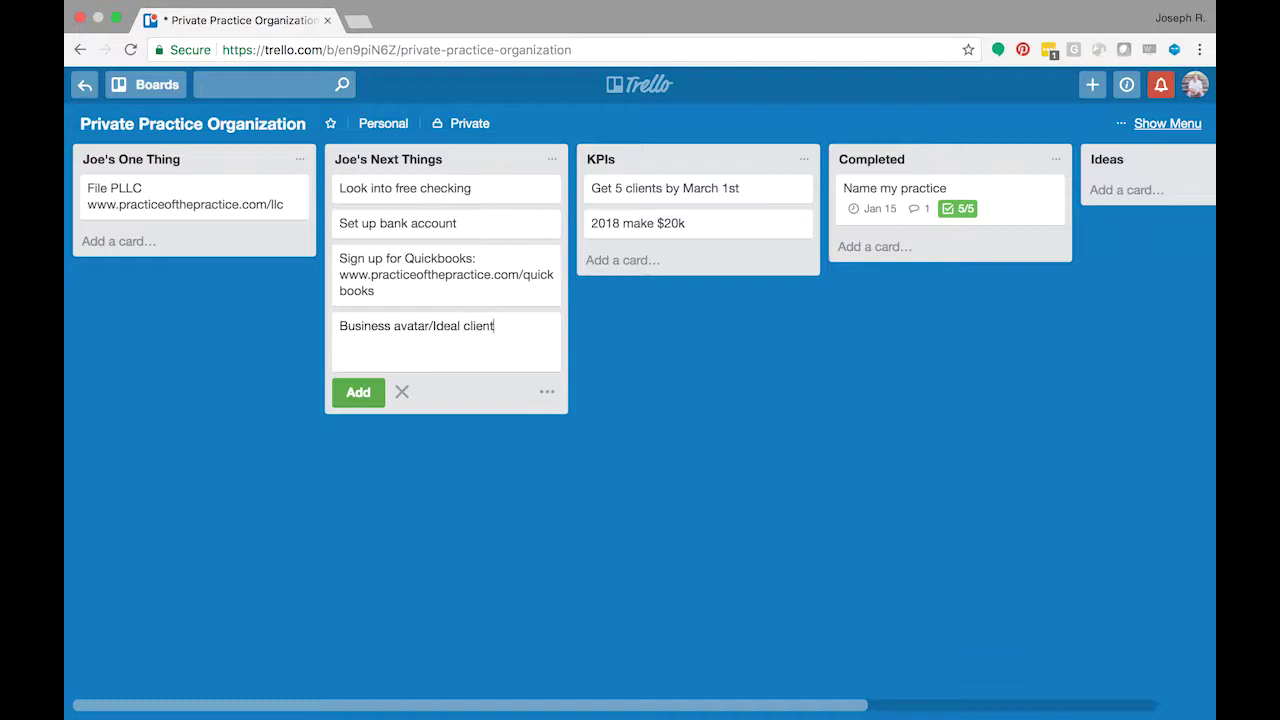
{"action": "key", "text": "Return"}
Step: Add a checklist to the "Business avatar/Ideal client" card with the items "Brainstorm specialties" and "Interview people locally about niches"
{"action": "left_click", "coordinate": [414, 330]}
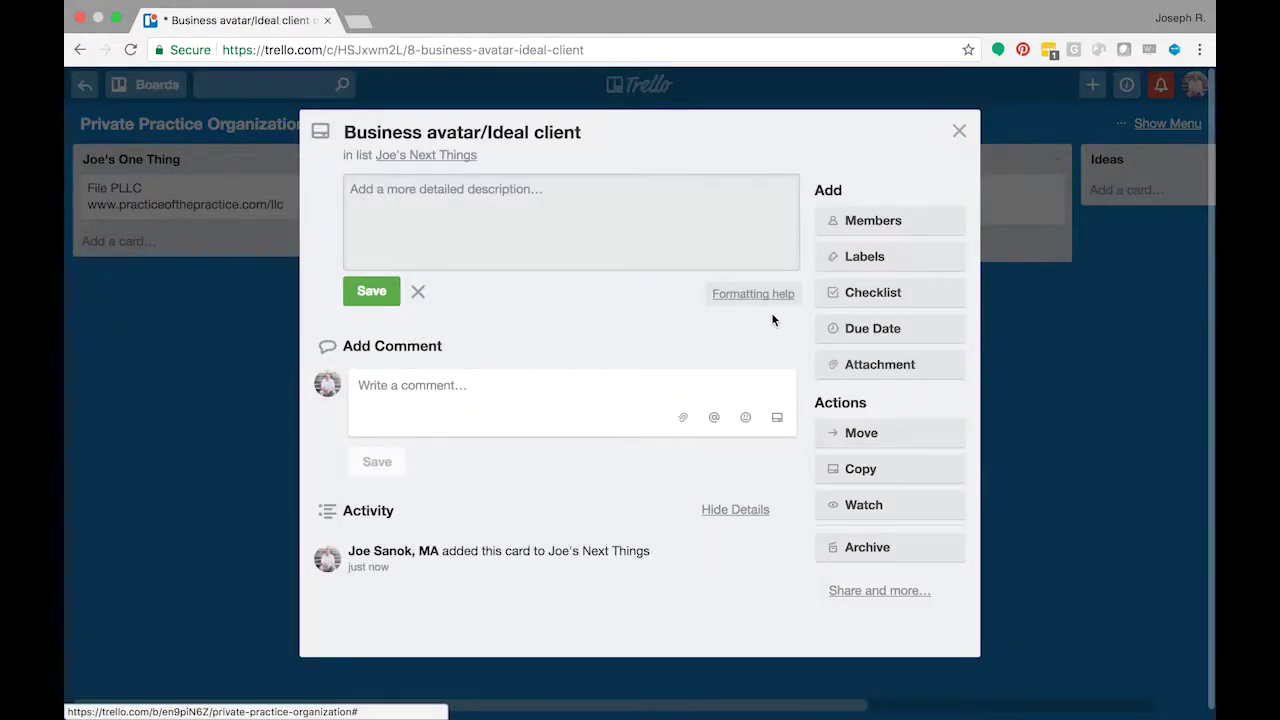
{"action": "left_click", "coordinate": [866, 298]}
{"action": "left_click", "coordinate": [865, 486]}
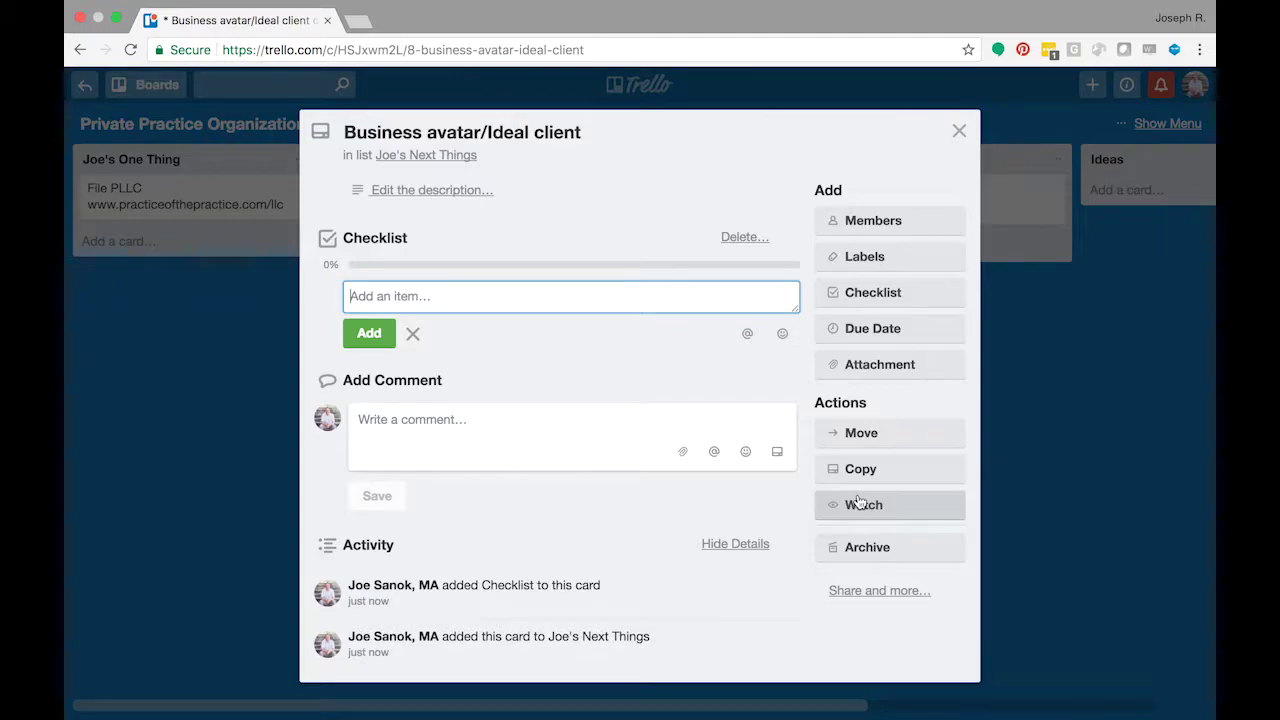
{"action": "type", "text": "Brainstorm specialties"}
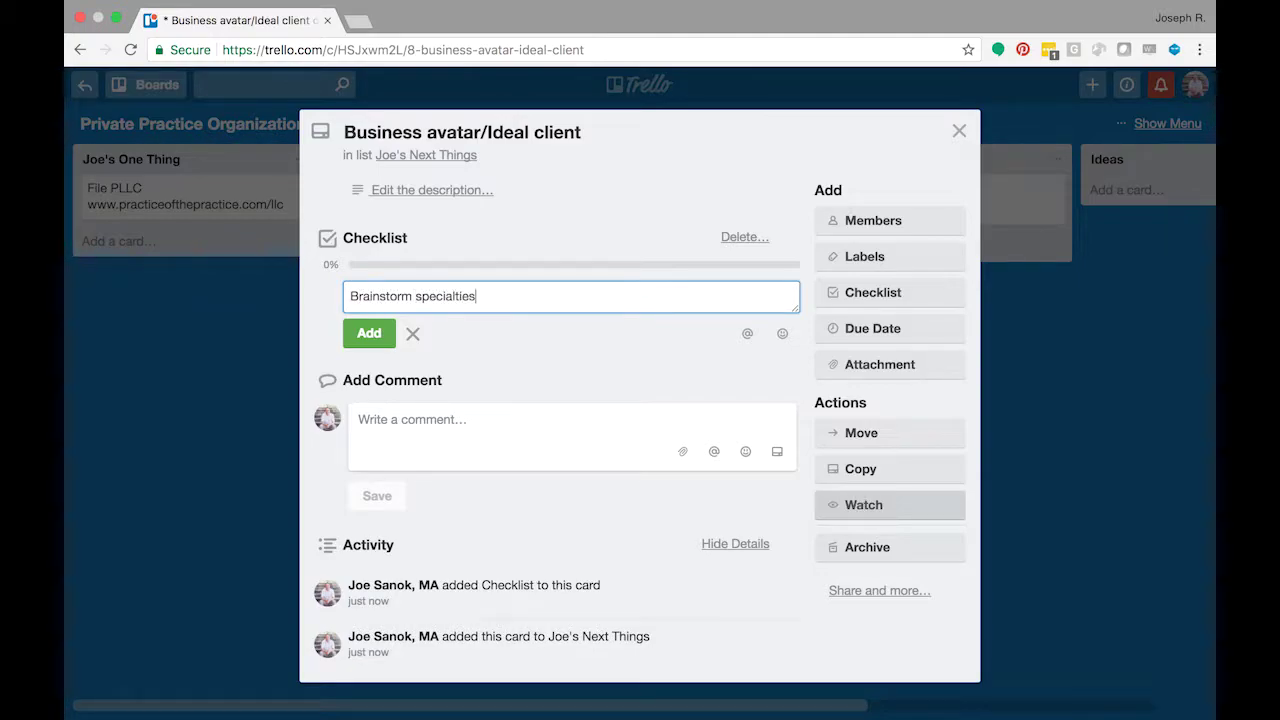
{"action": "key", "text": "Return"}
{"action": "type", "text": "Intervi"}
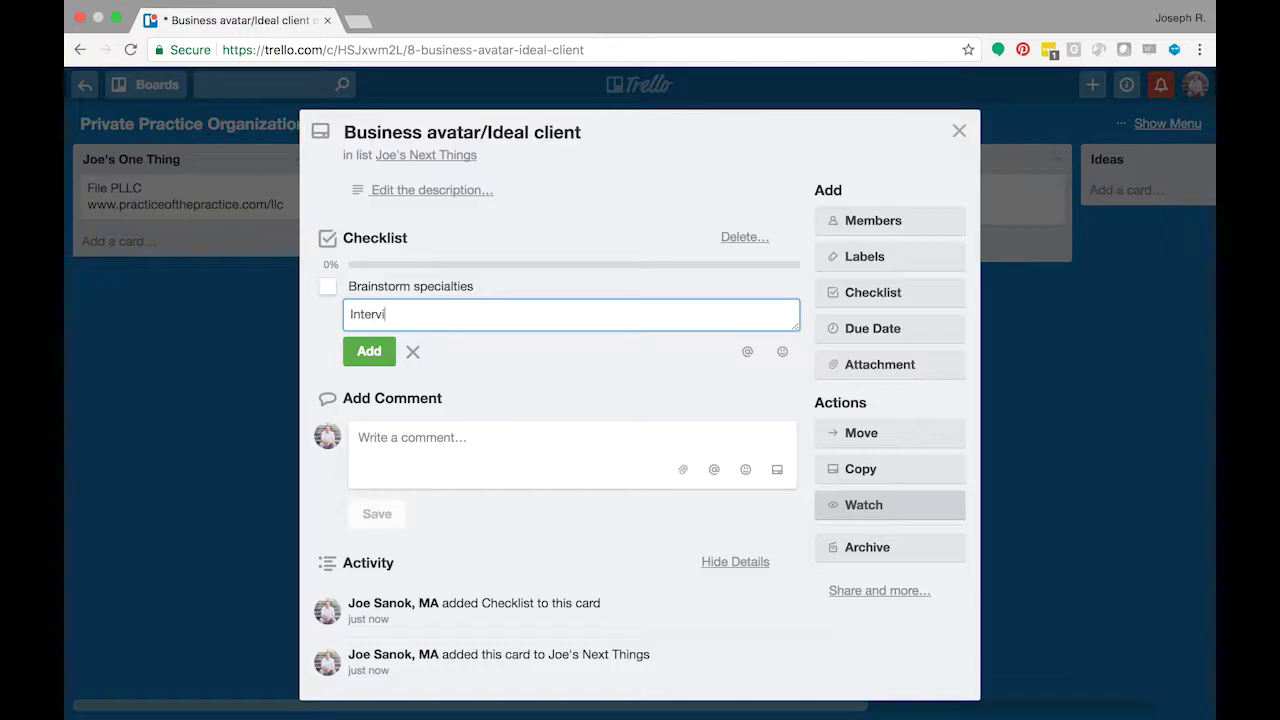
{"action": "type", "text": "ew people locall"}
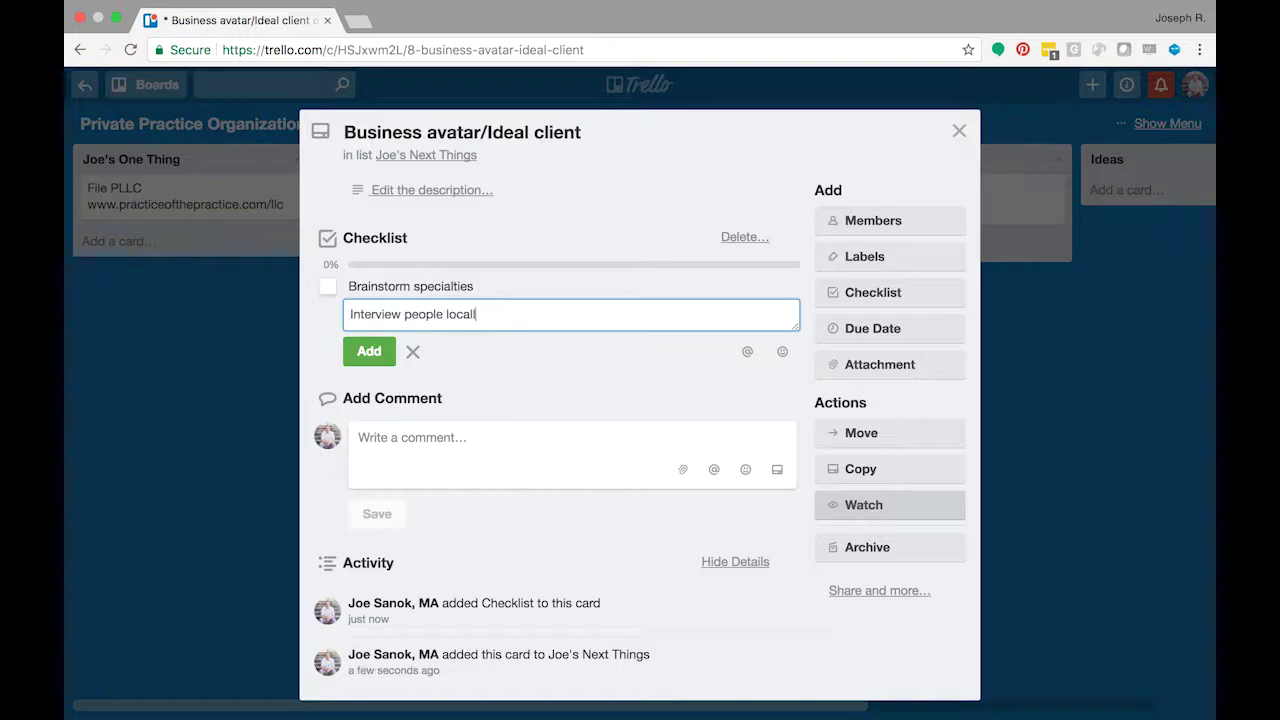
{"action": "type", "text": "y about niches"}
{"action": "key", "text": "Return"}
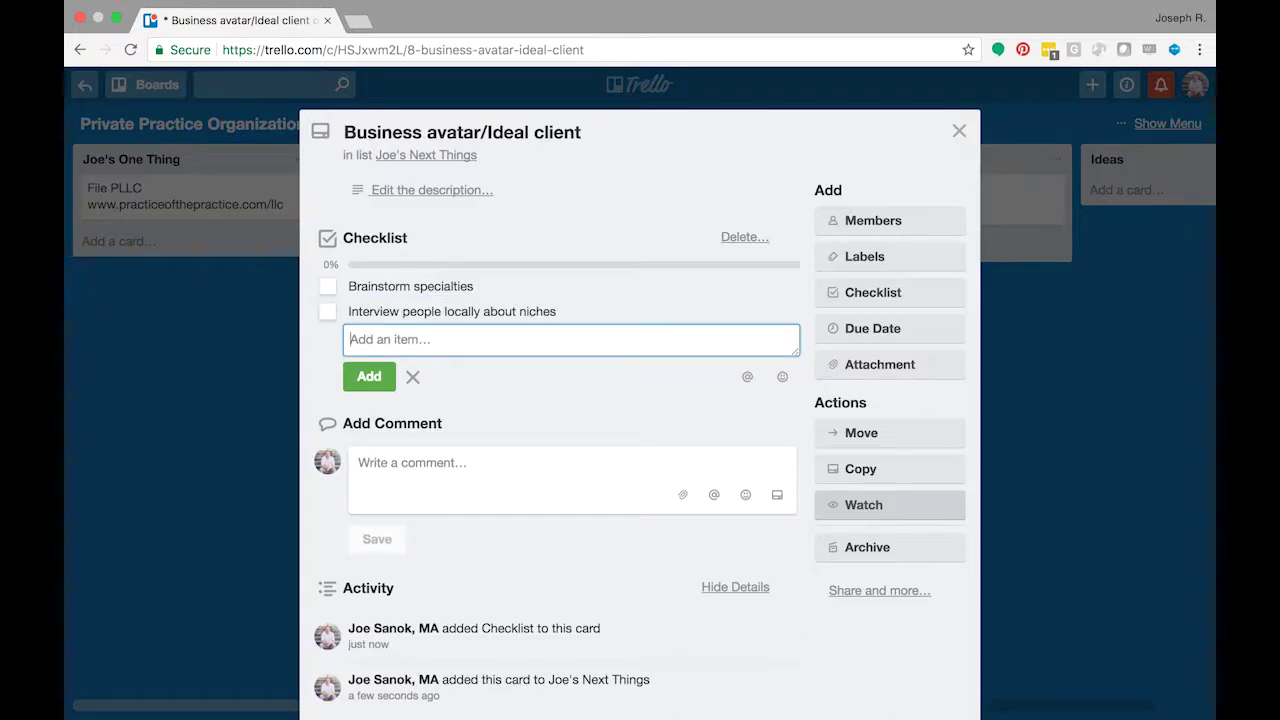
Step: Add the items "Talk counselors", "Web research" and "Sketch out avatar" to the end of the card's checklist
{"action": "type", "text": "Talk counselors"}
{"action": "key", "text": "Return"}
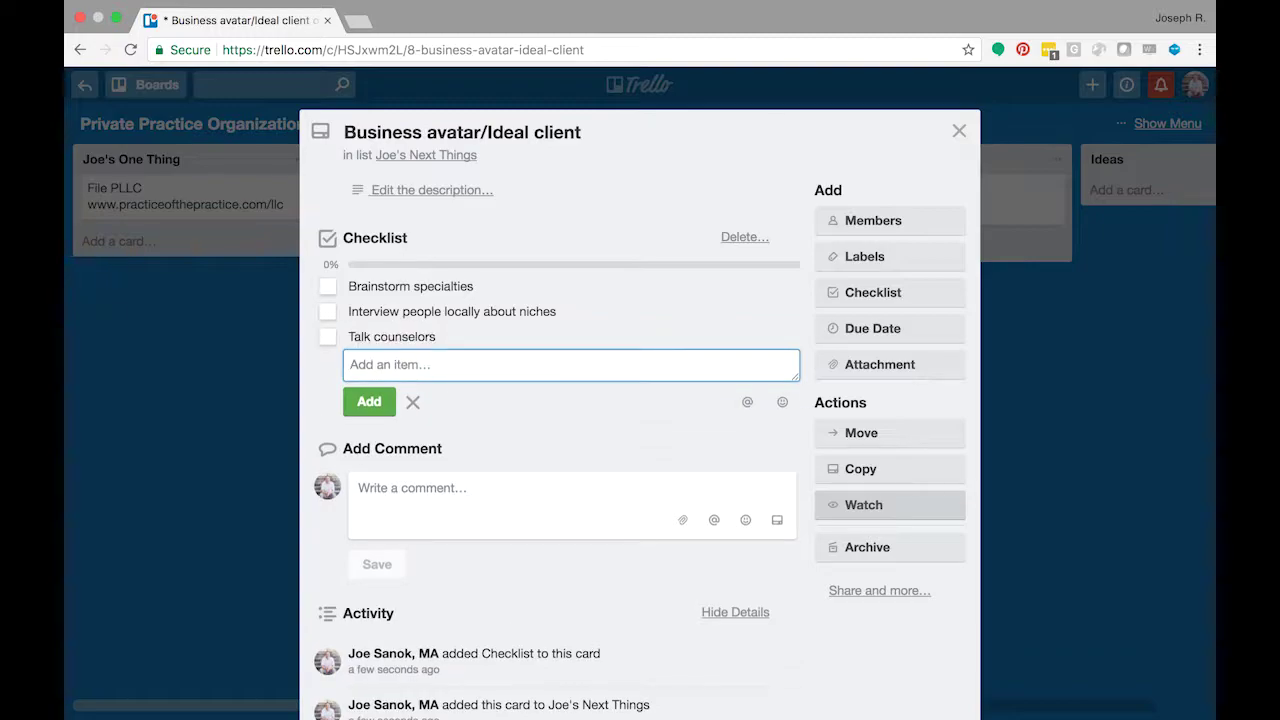
{"action": "type", "text": "Web research"}
{"action": "key", "text": "Return"}
{"action": "type", "text": "Sketch out "}
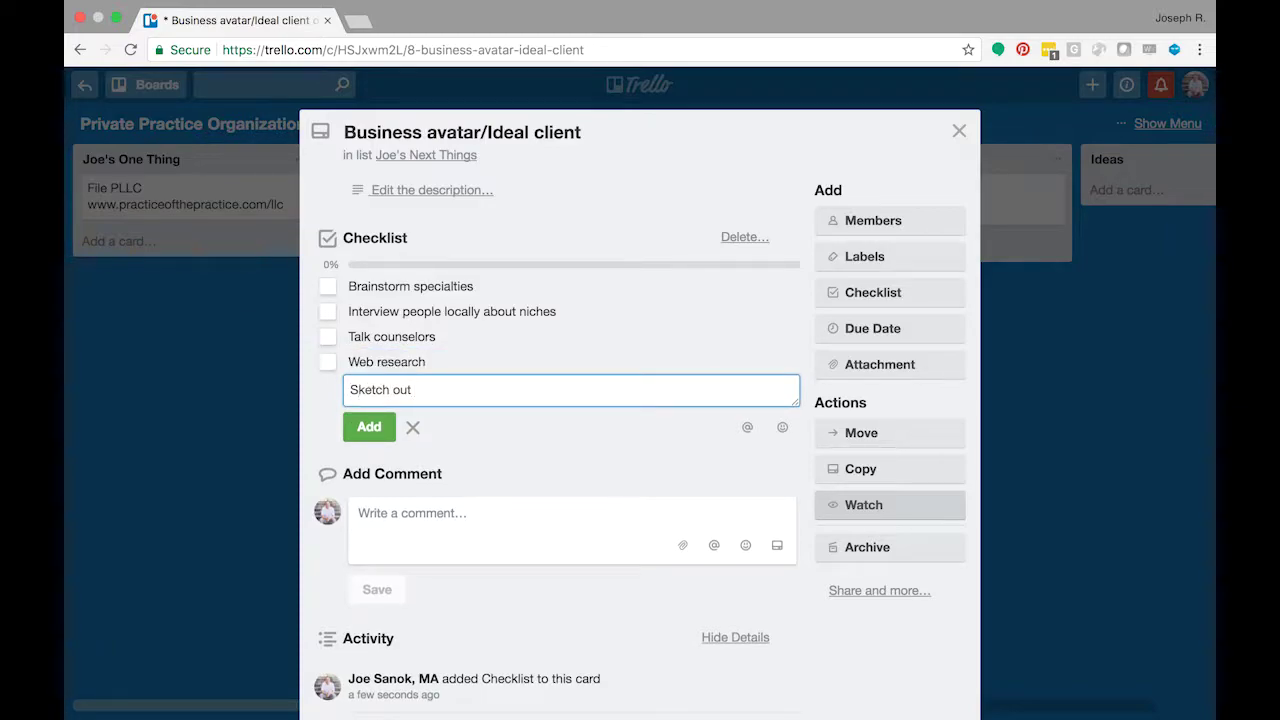
{"action": "type", "text": "avatar"}
{"action": "key", "text": "Return"}
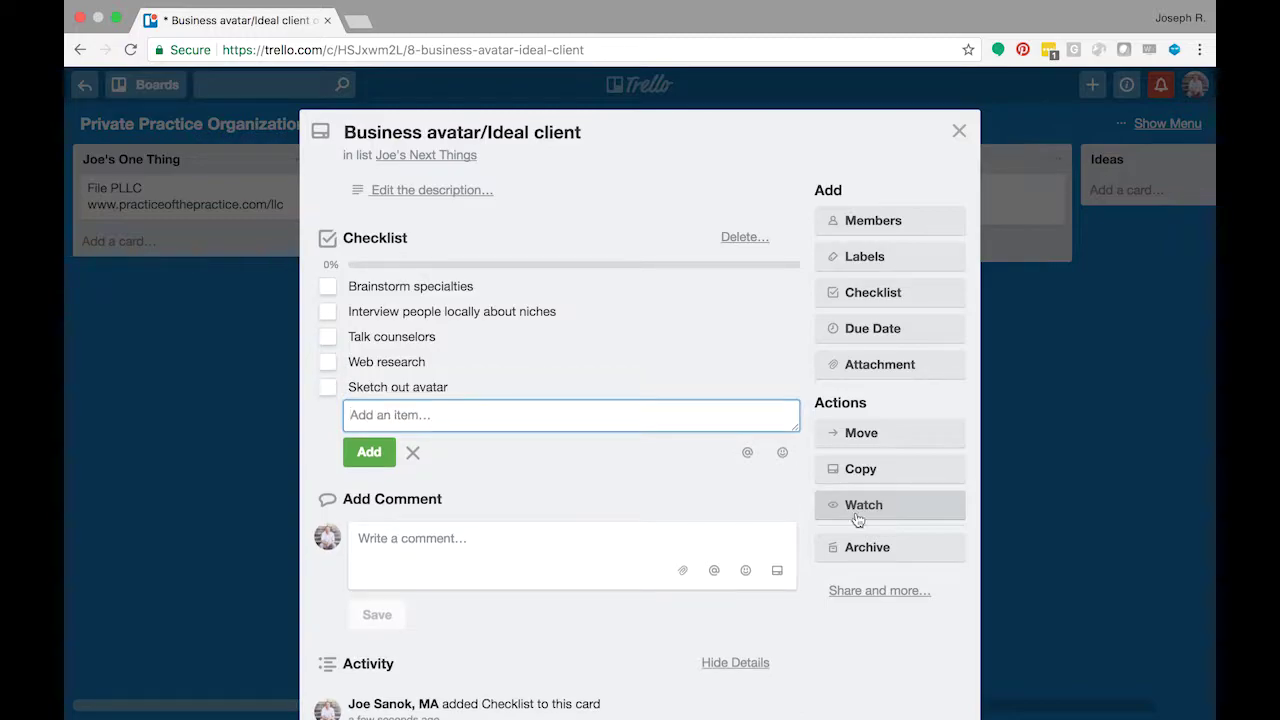
Step: Save a comment with the ideal client's first name and "(45)", plus a second line with two first names marked "(12)" and "(6)", and close the card
{"action": "left_click", "coordinate": [614, 543]}
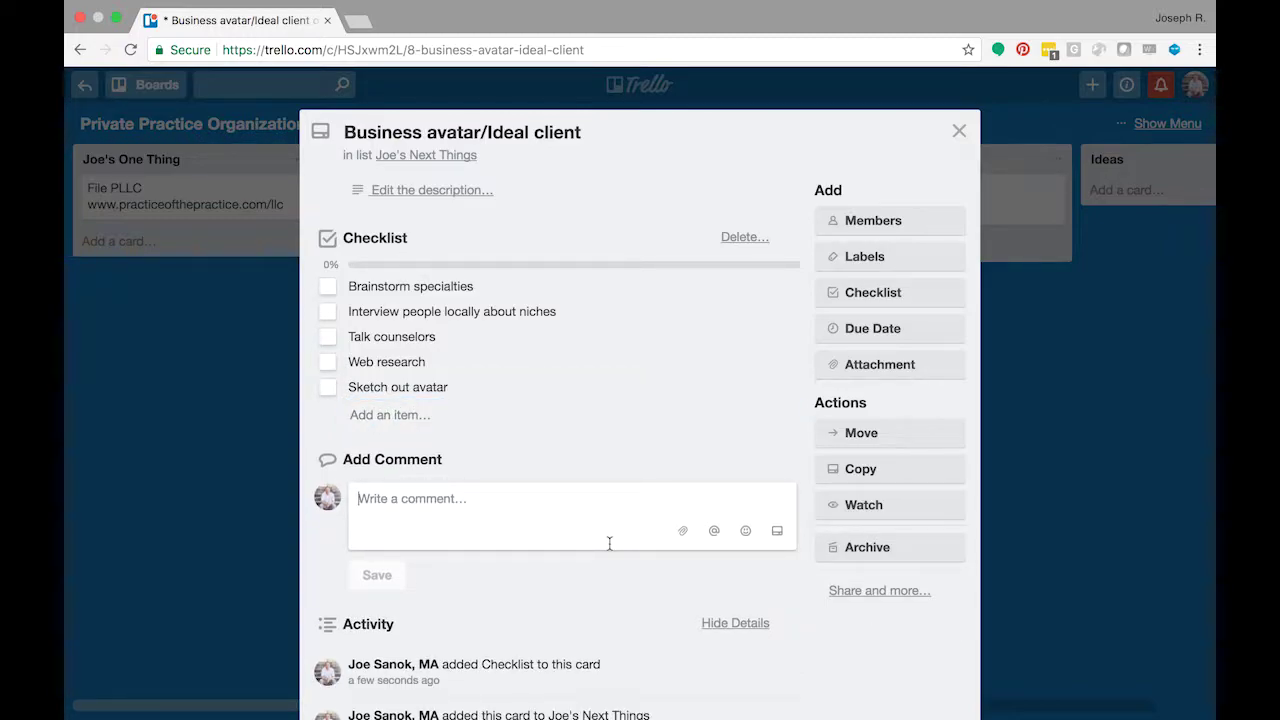
{"action": "left_click", "coordinate": [609, 543]}
{"action": "type", "text": "Susa"}
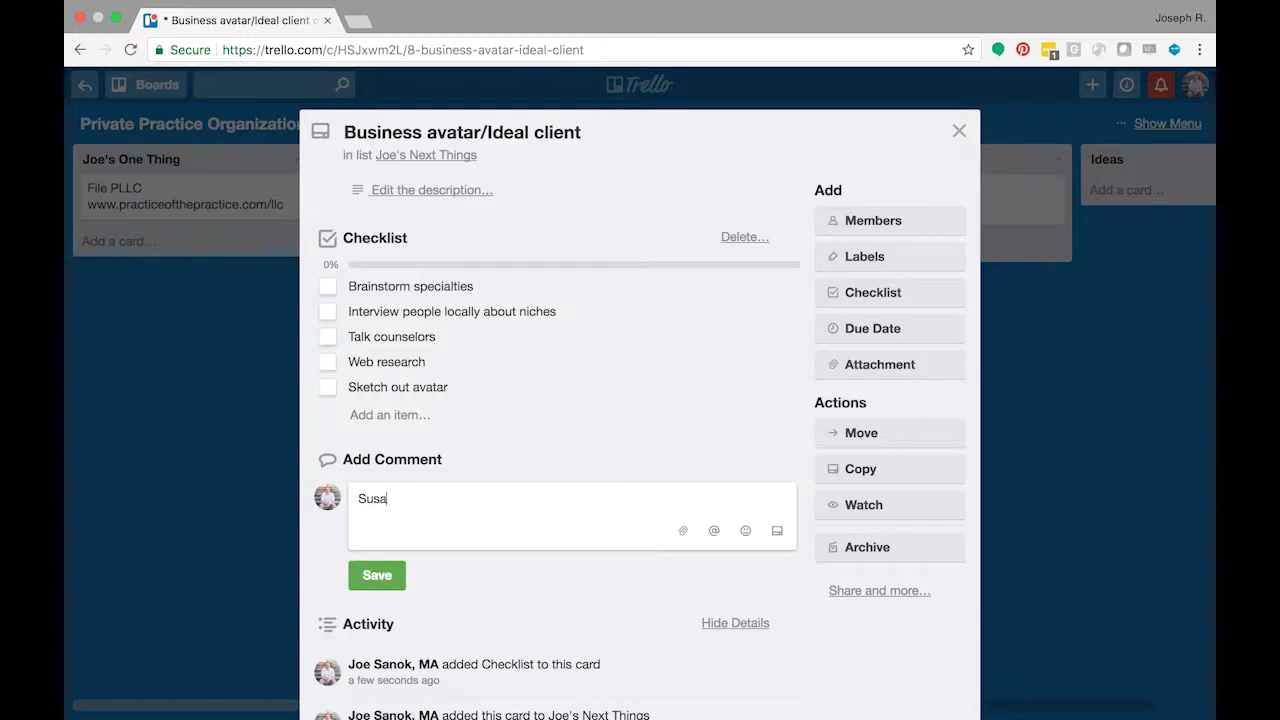
{"action": "type", "text": "n (45)"}
{"action": "key", "text": "Return"}
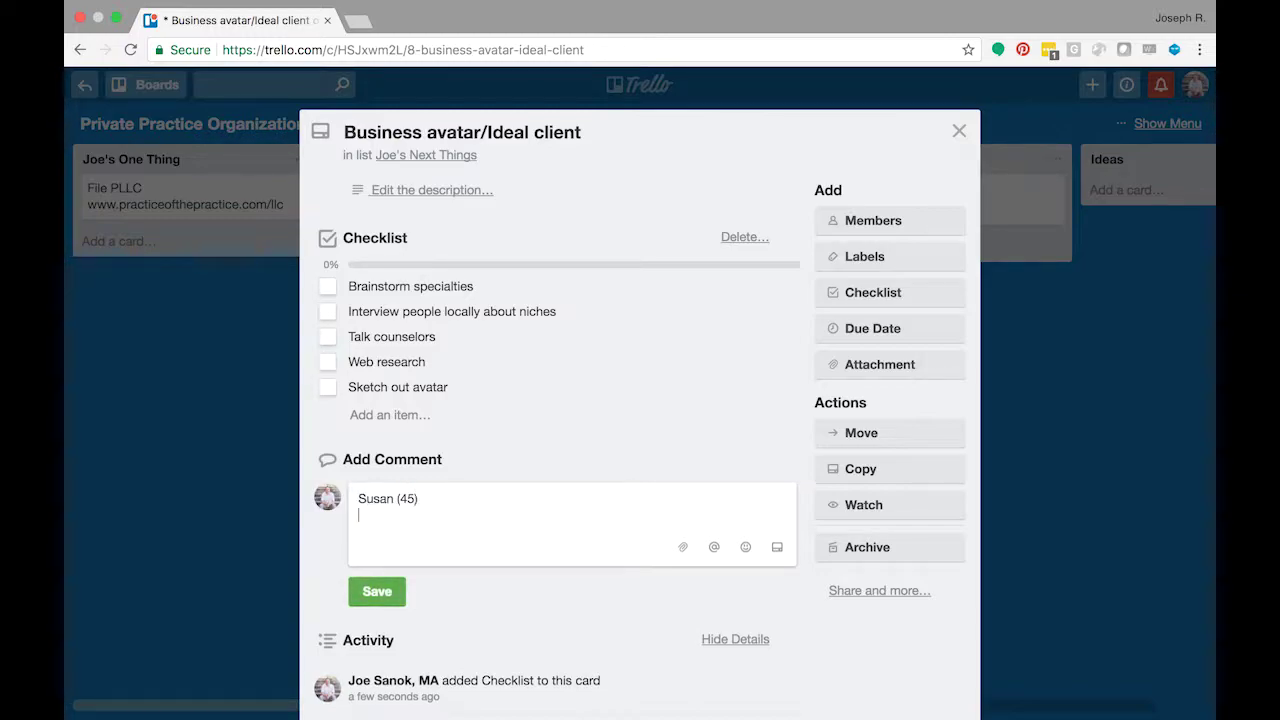
{"action": "type", "text": "Katie (12) Chad (6)"}
{"action": "key", "text": "Return"}
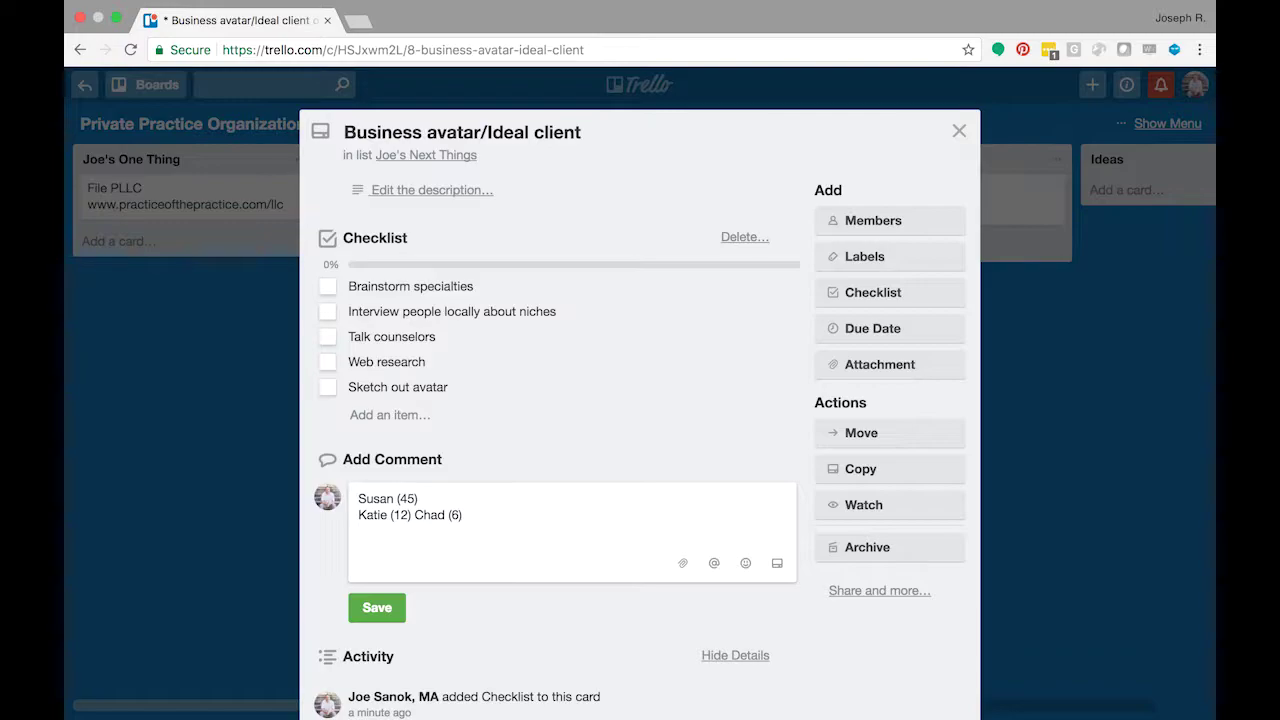
{"action": "left_click", "coordinate": [395, 608]}
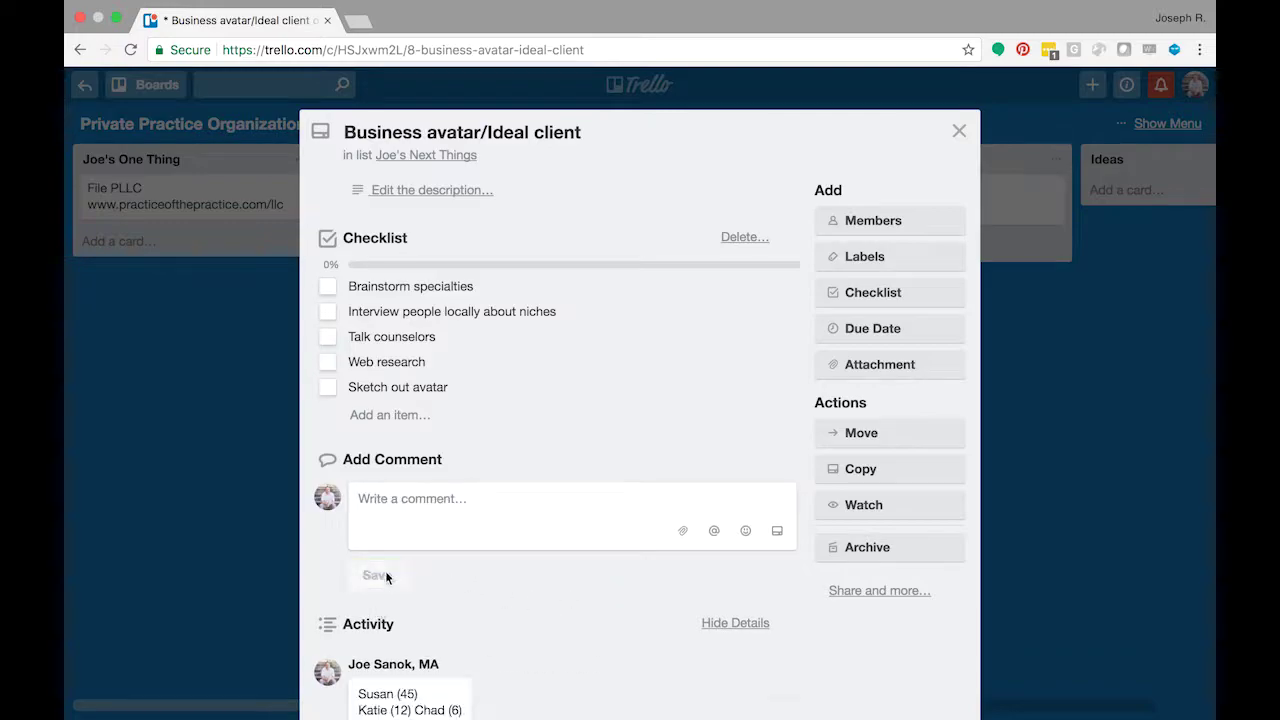
{"action": "left_click", "coordinate": [959, 131]}
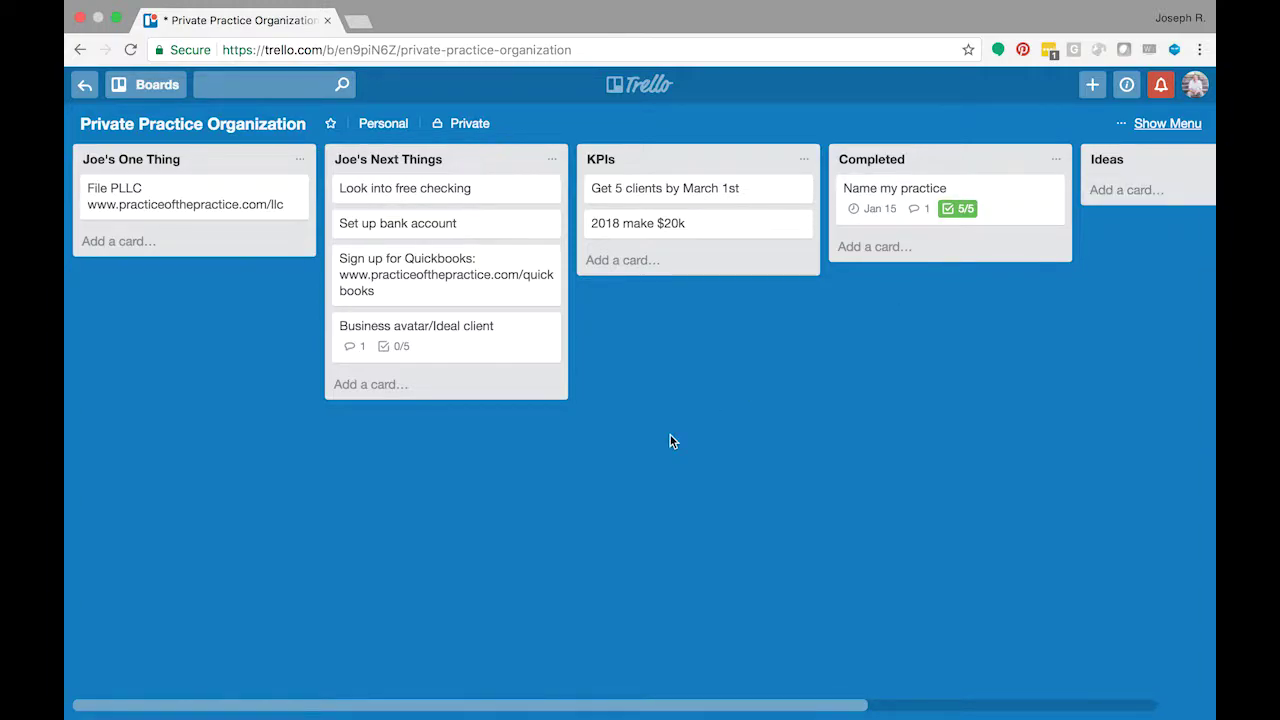
{"action": "left_click", "coordinate": [487, 340]}
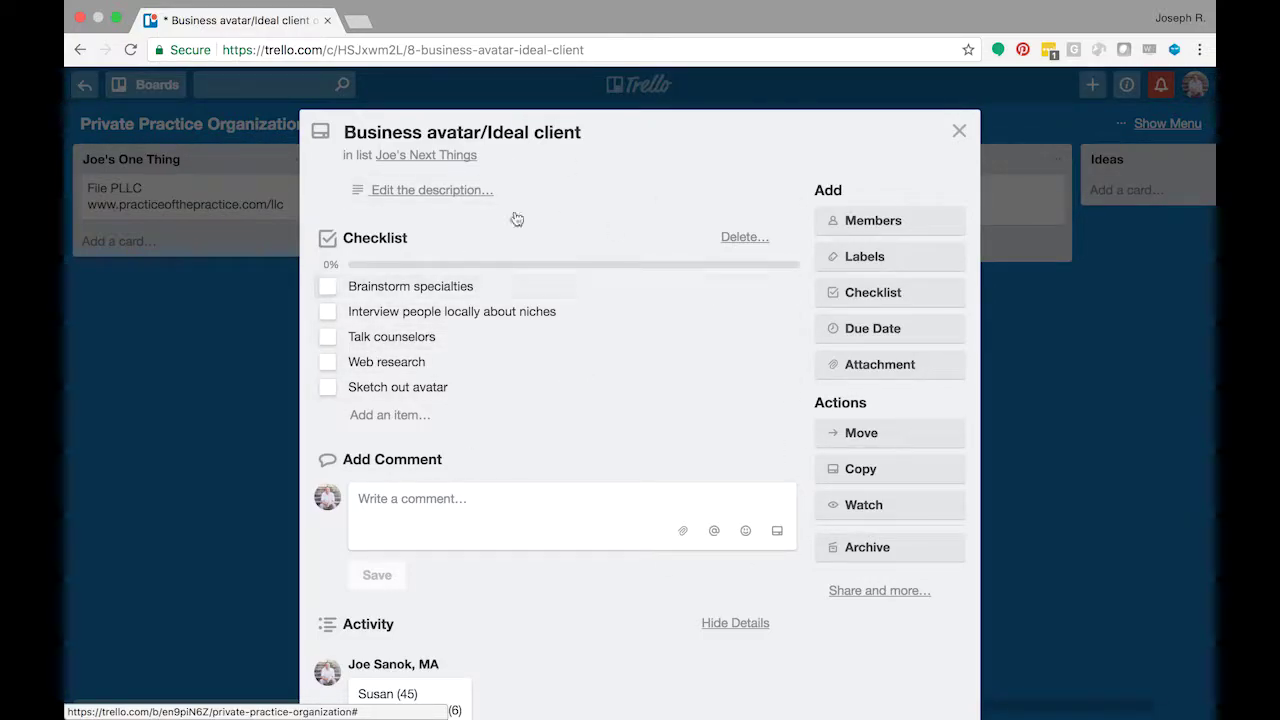
{"action": "left_click", "coordinate": [959, 131]}
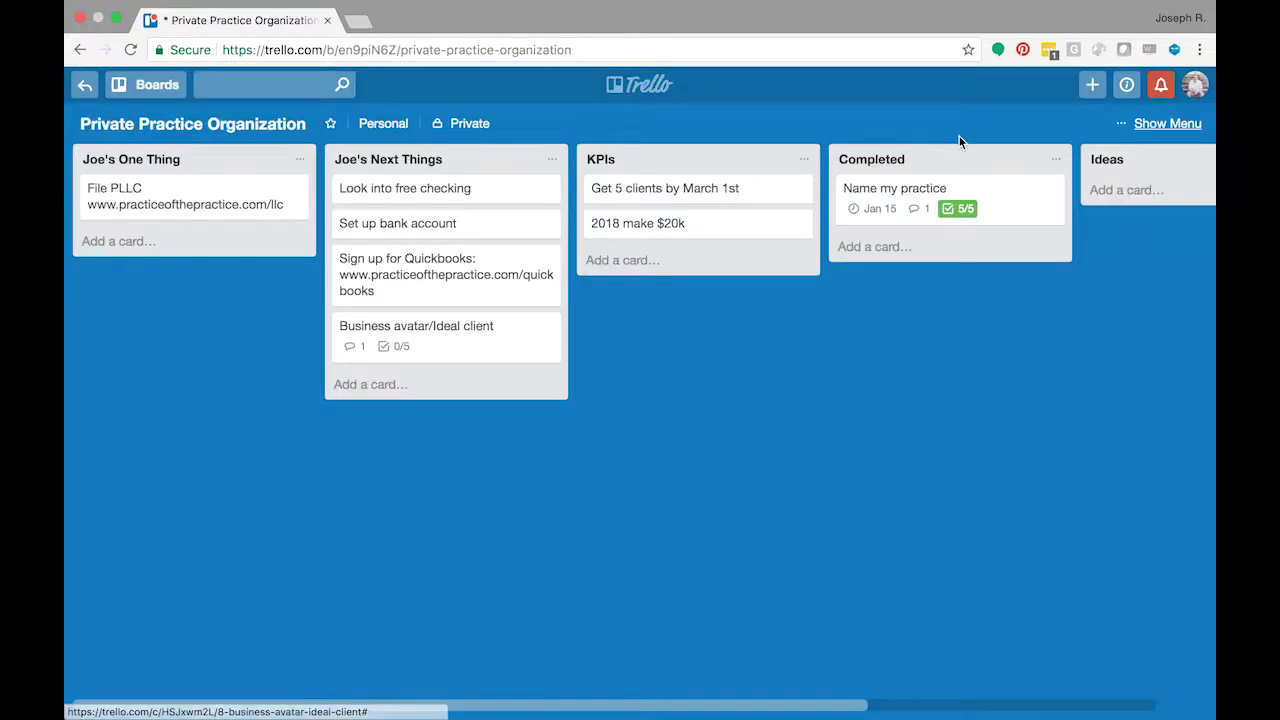